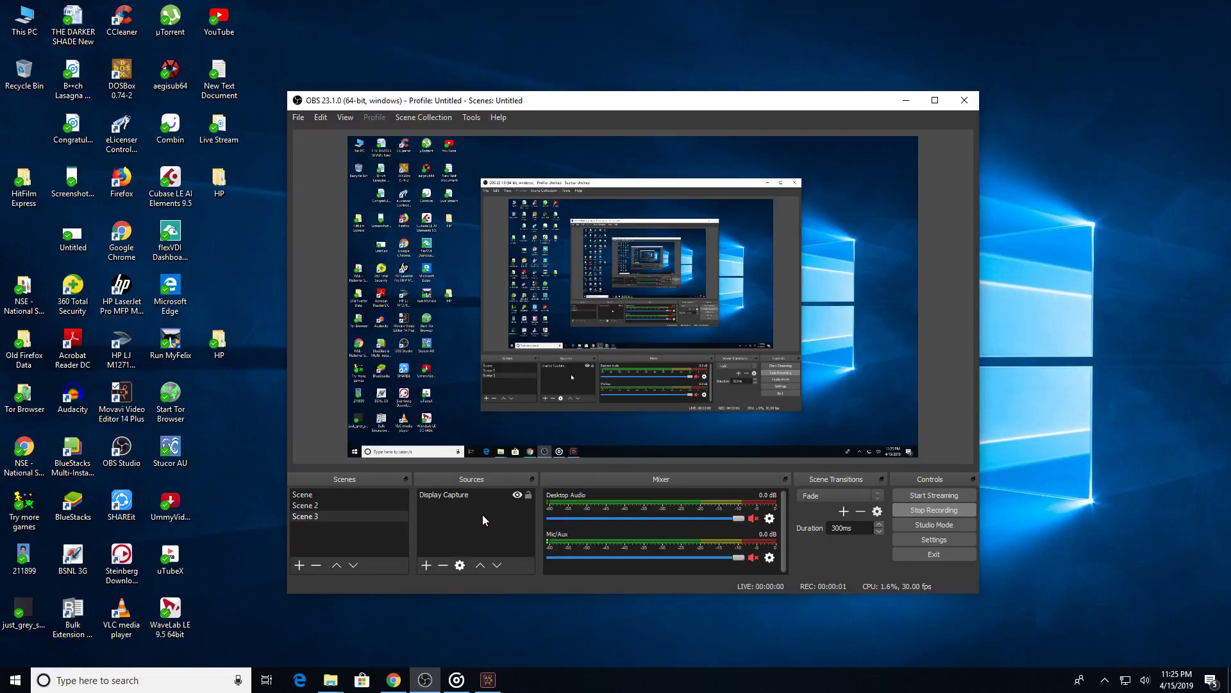
Step: Set the Stream service to YouTube / YouTube Gaming and save the settings
left_click(948, 540)
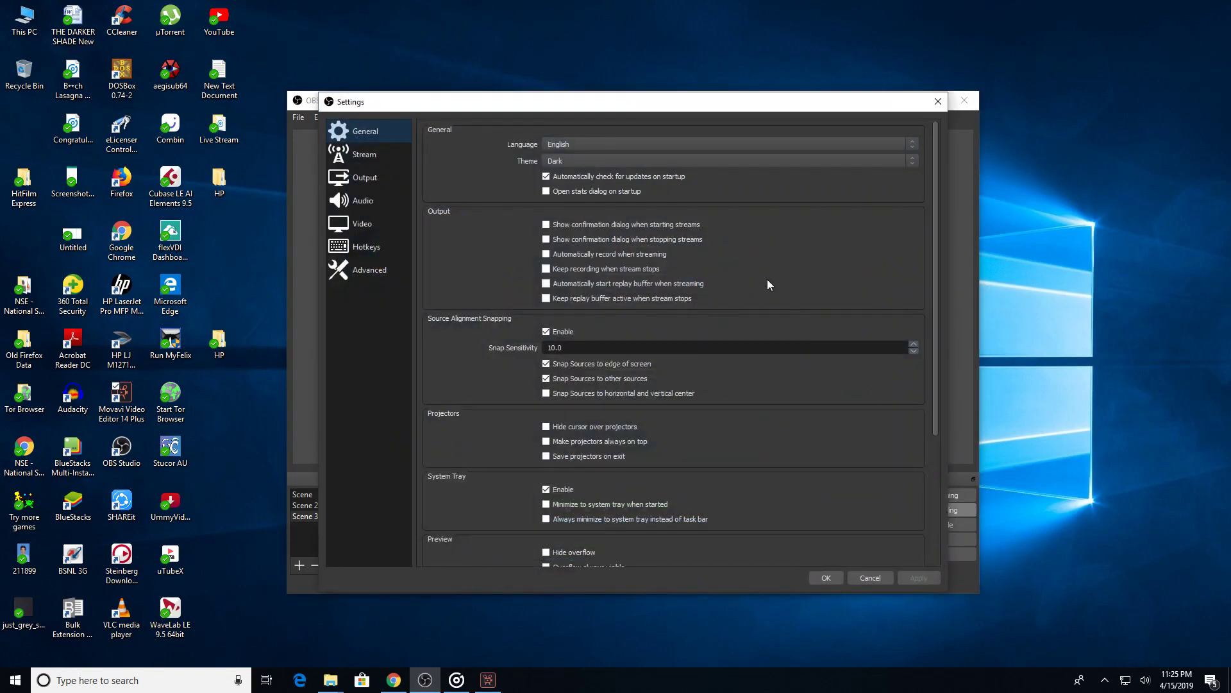
left_click(364, 154)
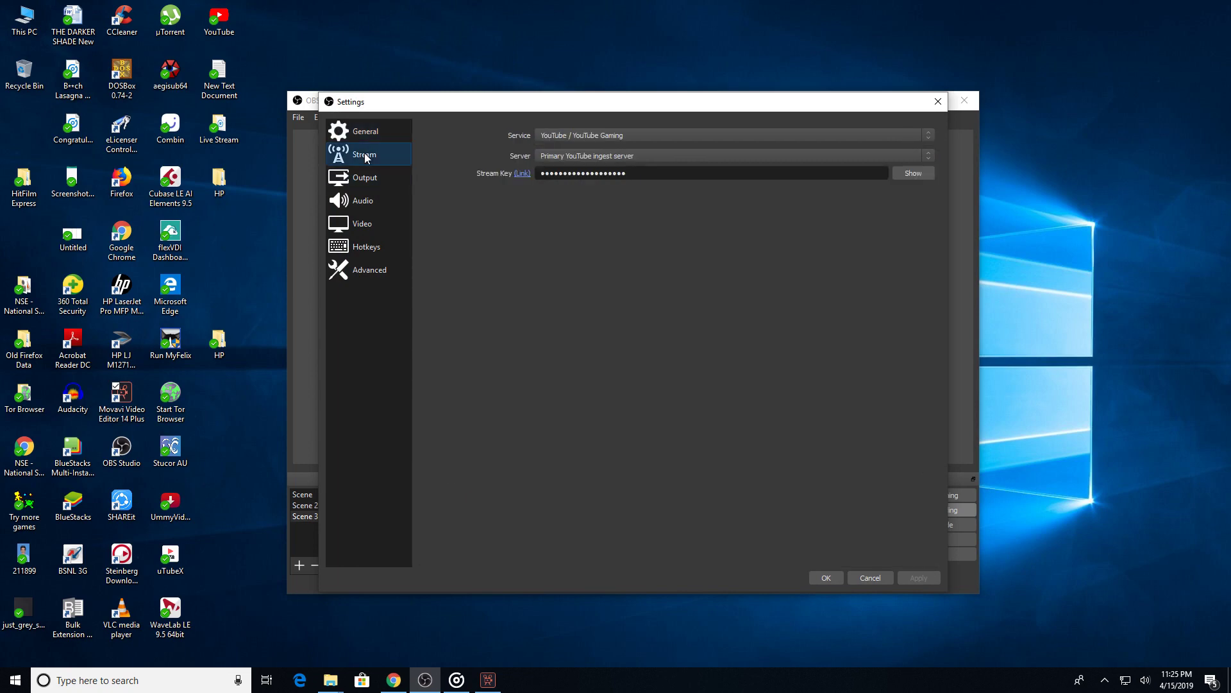
left_click(752, 136)
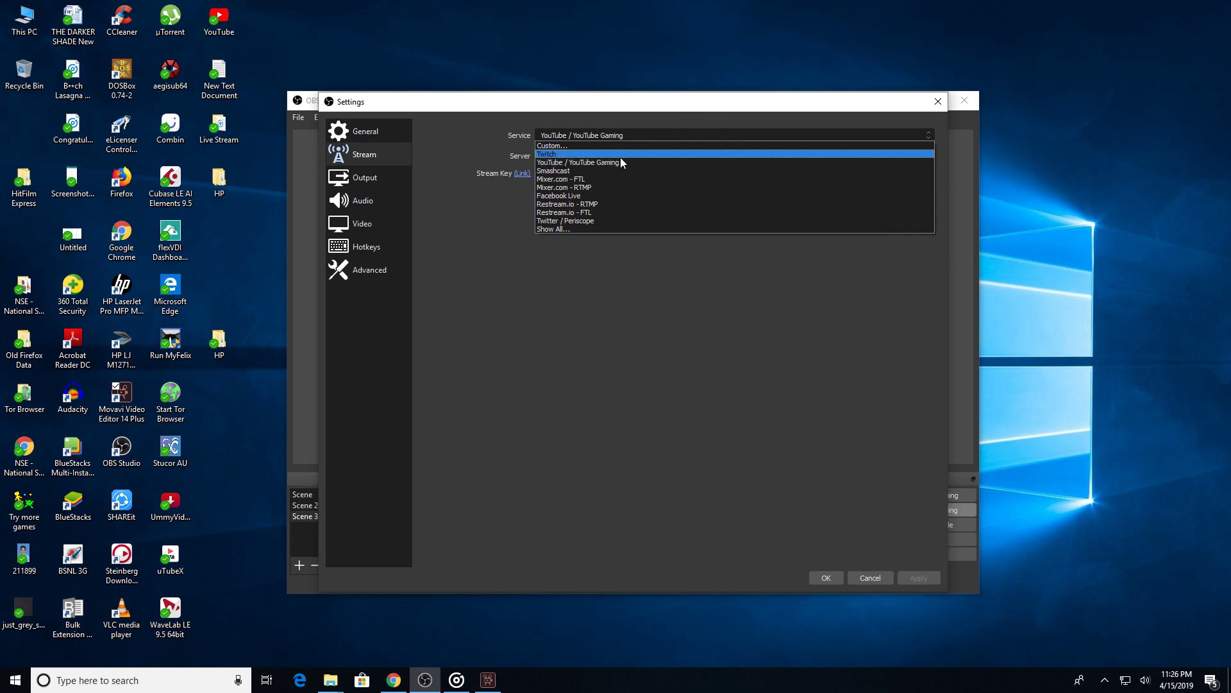
left_click(619, 163)
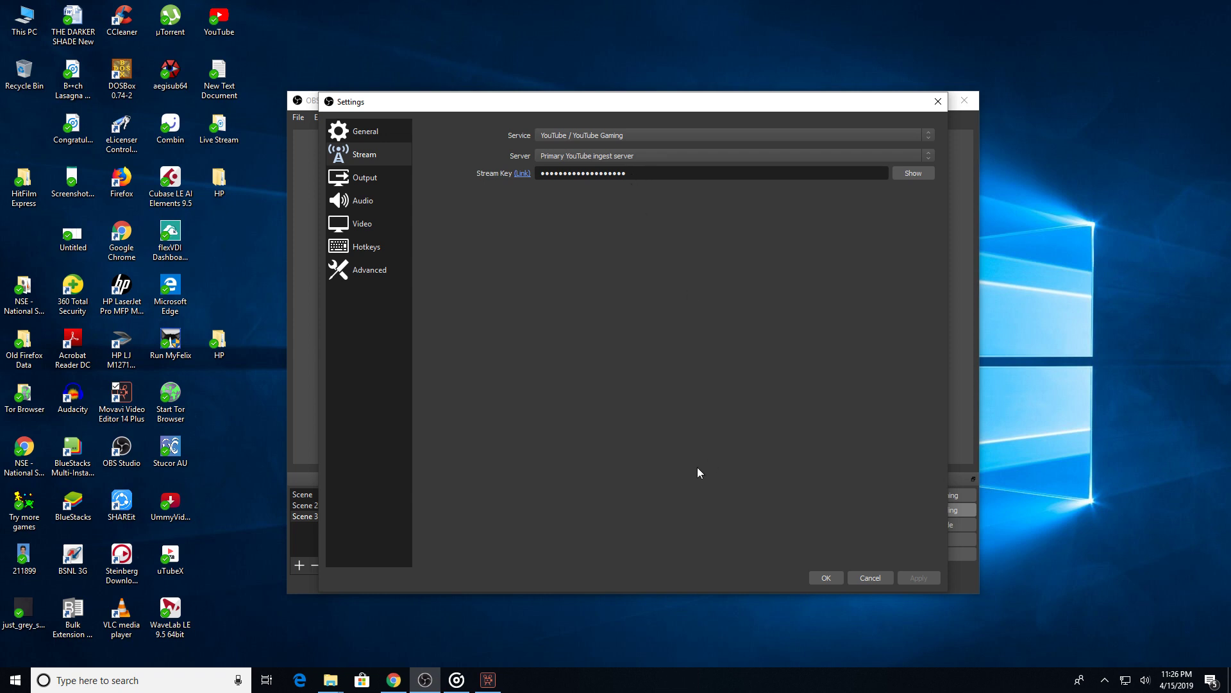
left_click(826, 577)
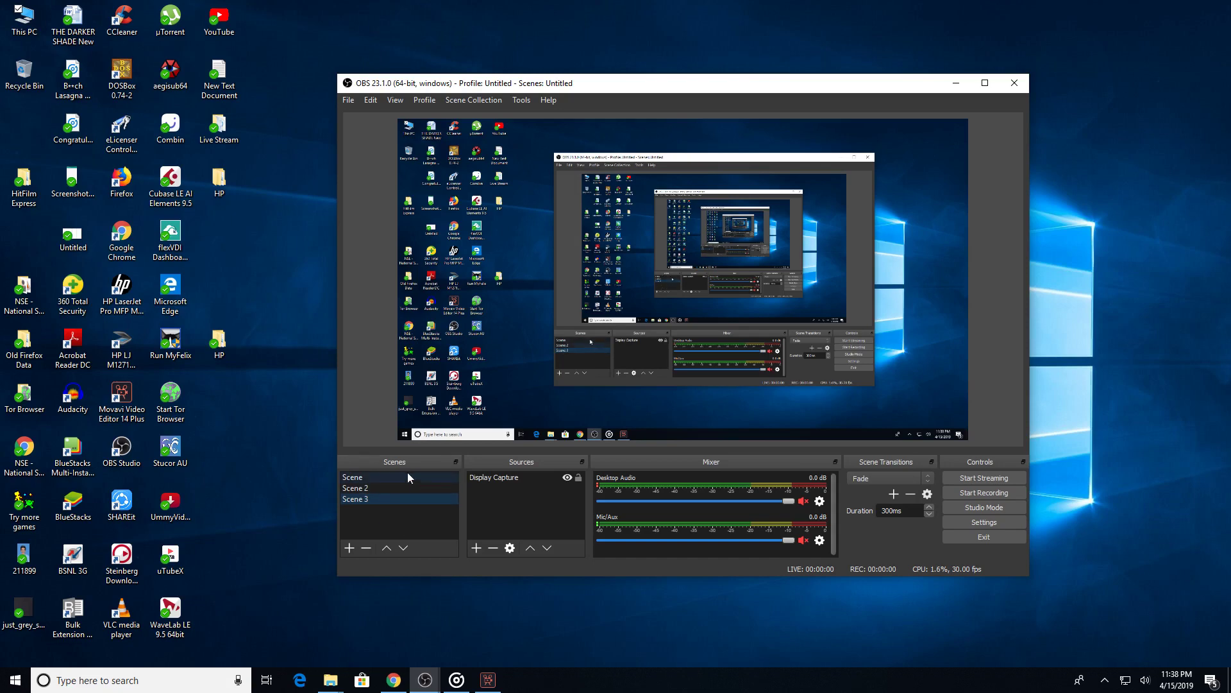
Step: Create a new empty scene named Scene 4 from the Scenes list
right_click(385, 517)
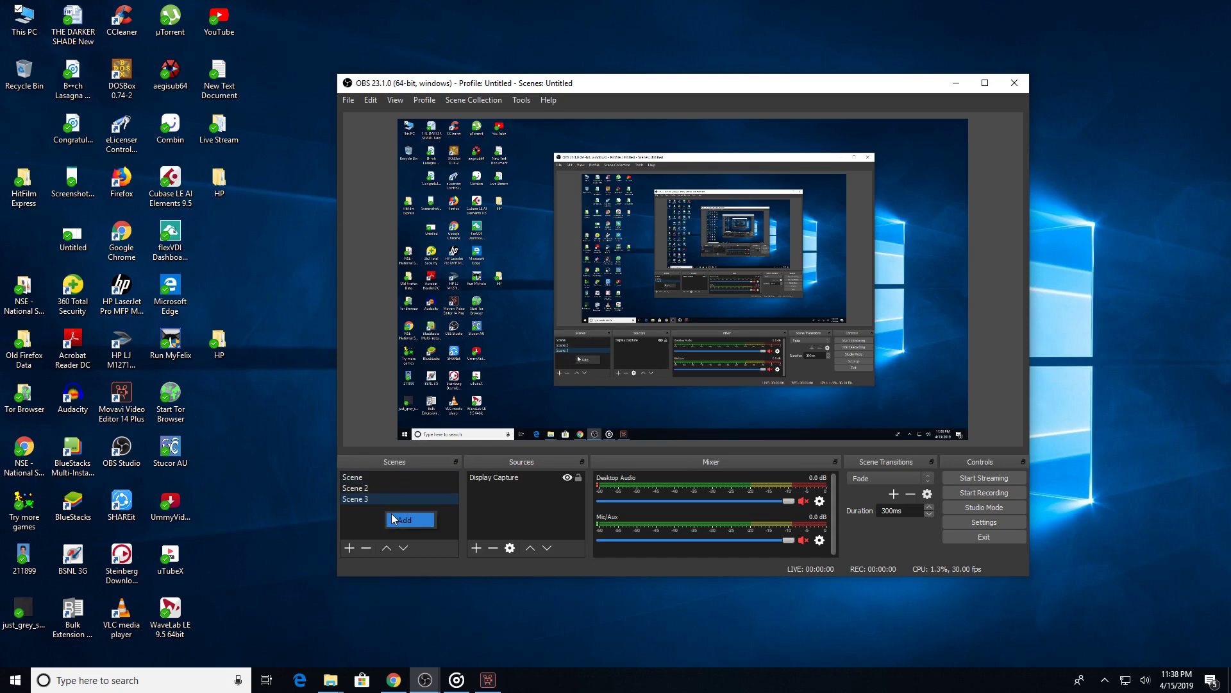
left_click(401, 522)
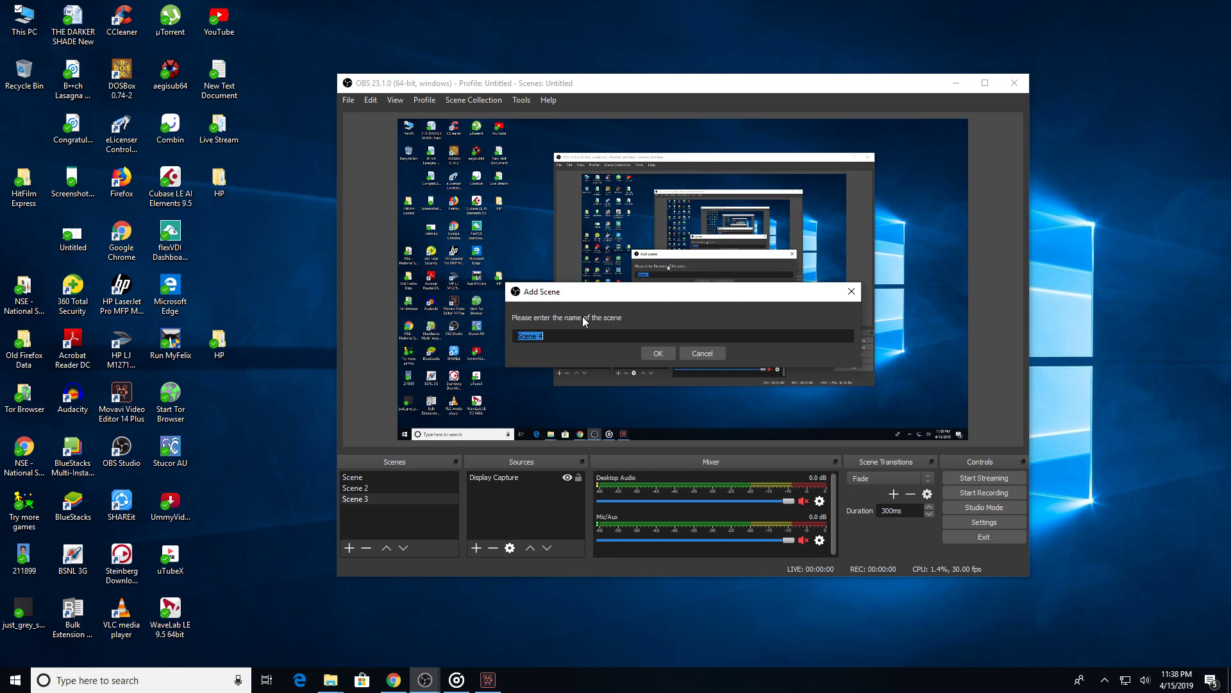
left_click(654, 354)
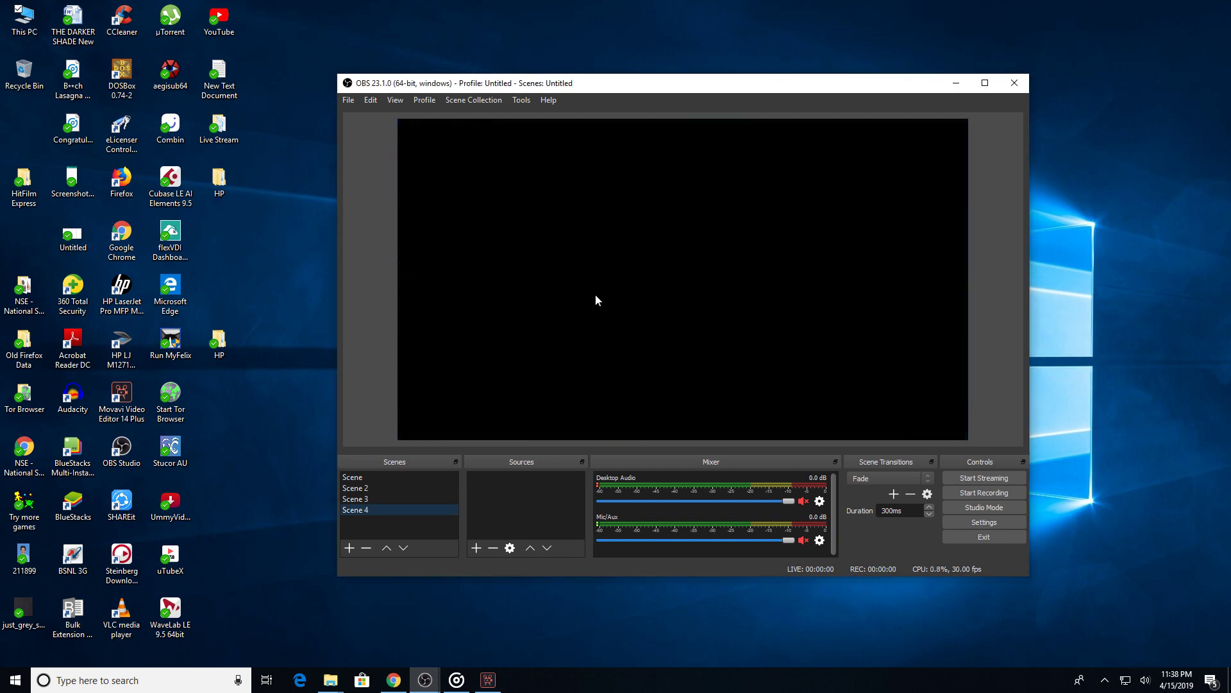
right_click(513, 491)
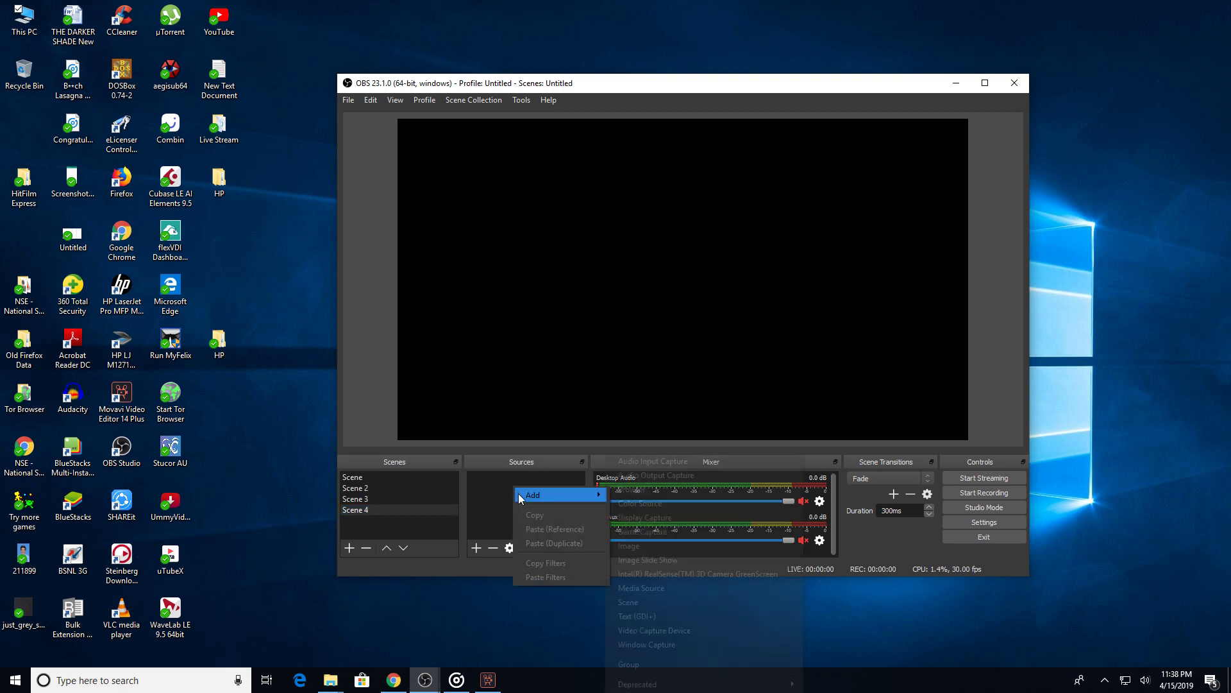
mouse_move(558, 495)
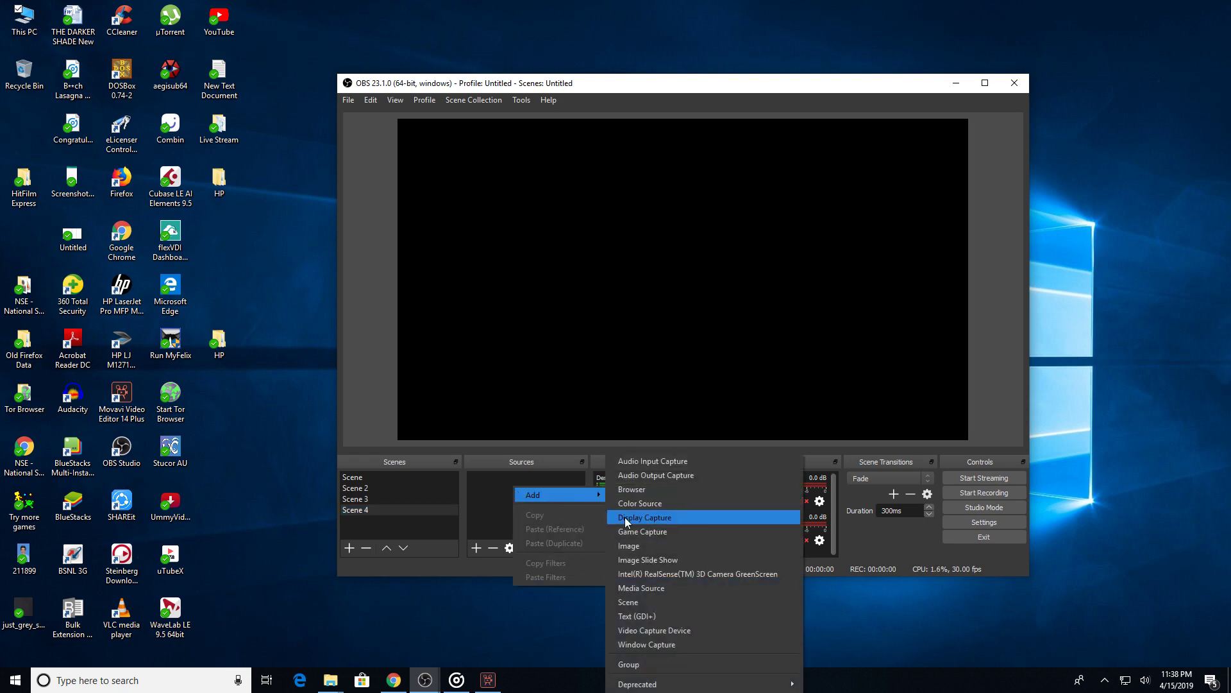
Step: Add Background17.jpg as image source Image 6 and shift it left and down
left_click(633, 545)
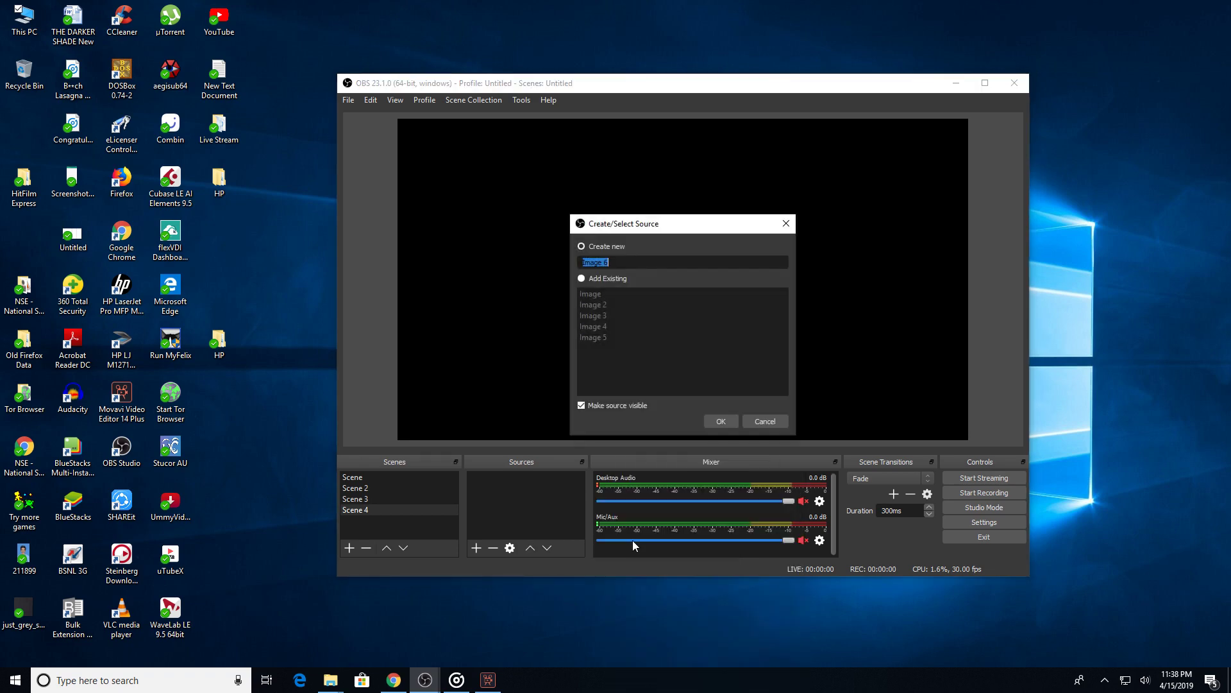
left_click(728, 422)
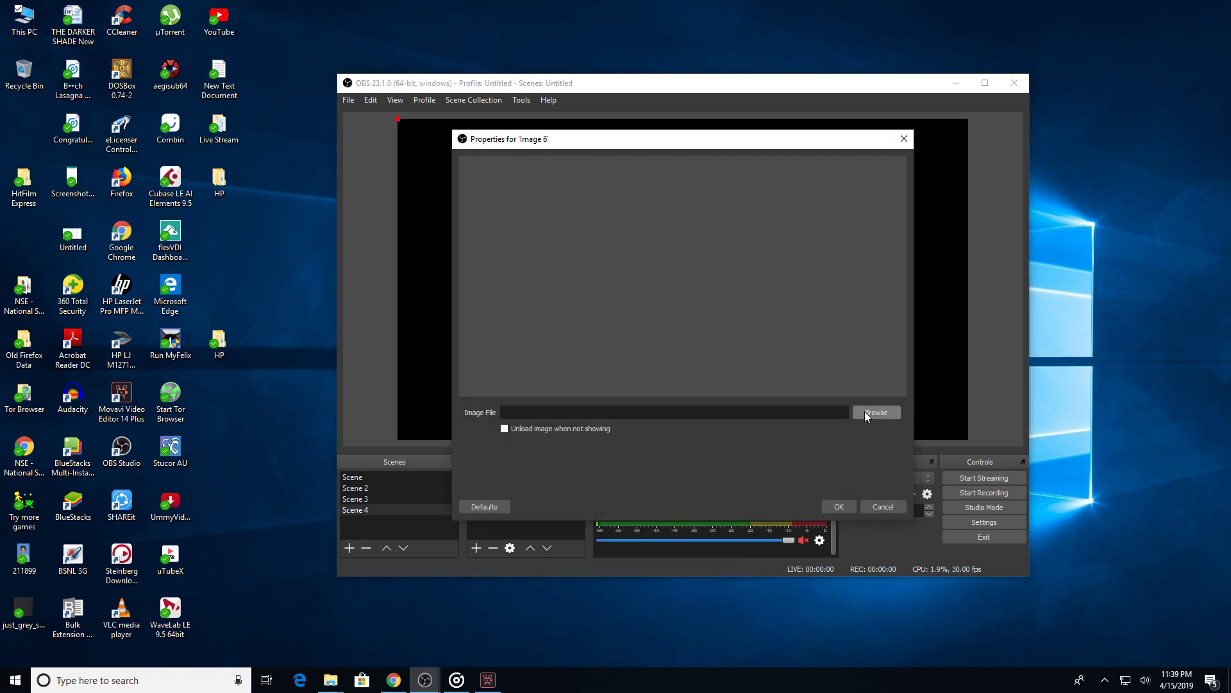
left_click(866, 411)
double_click(591, 258)
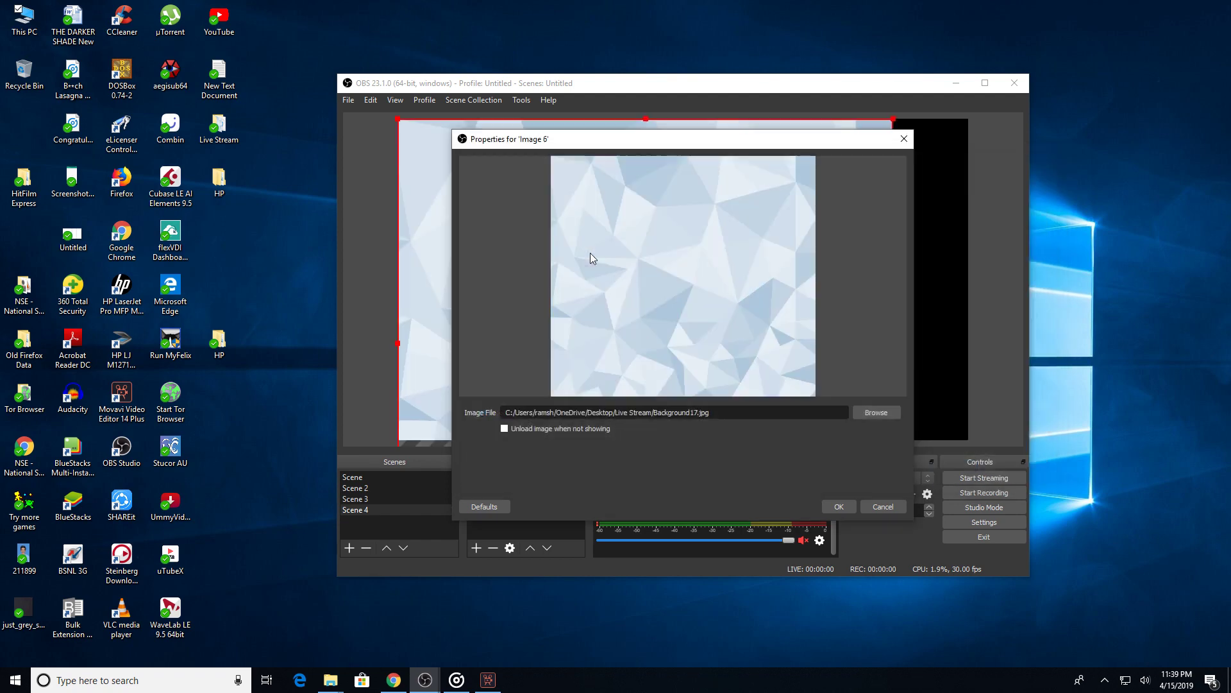
left_click(838, 506)
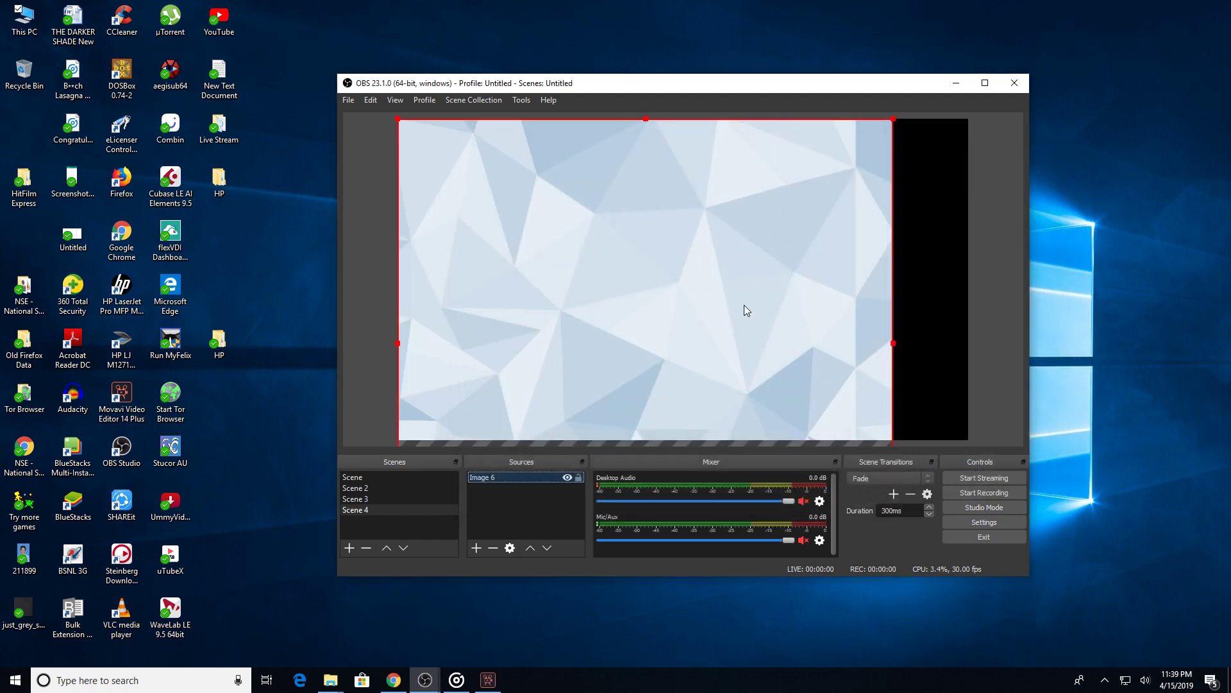
mouse_move(743, 306)
left_mouse_down()
mouse_move(797, 309)
mouse_move(764, 348)
mouse_move(731, 315)
mouse_move(727, 329)
left_mouse_up()
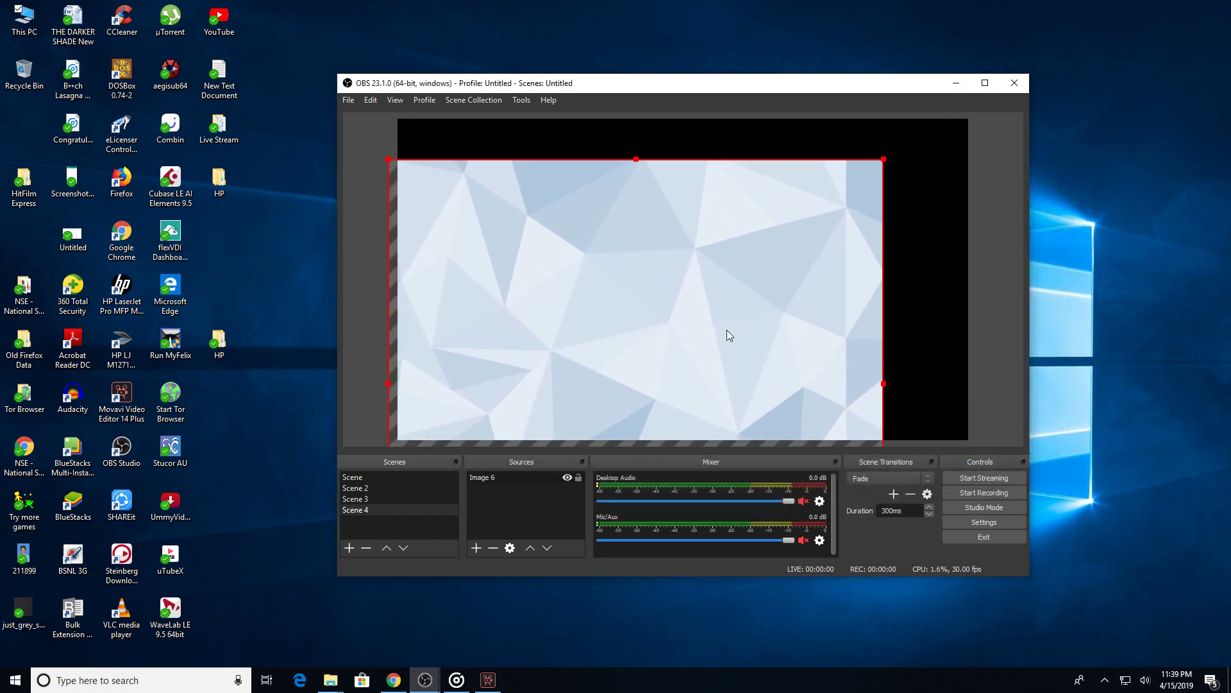
Step: Enlarge Image 6 and align its left, top and bottom edges with the canvas
mouse_move(887, 170)
left_mouse_down()
mouse_move(922, 138)
mouse_move(967, 128)
left_mouse_up()
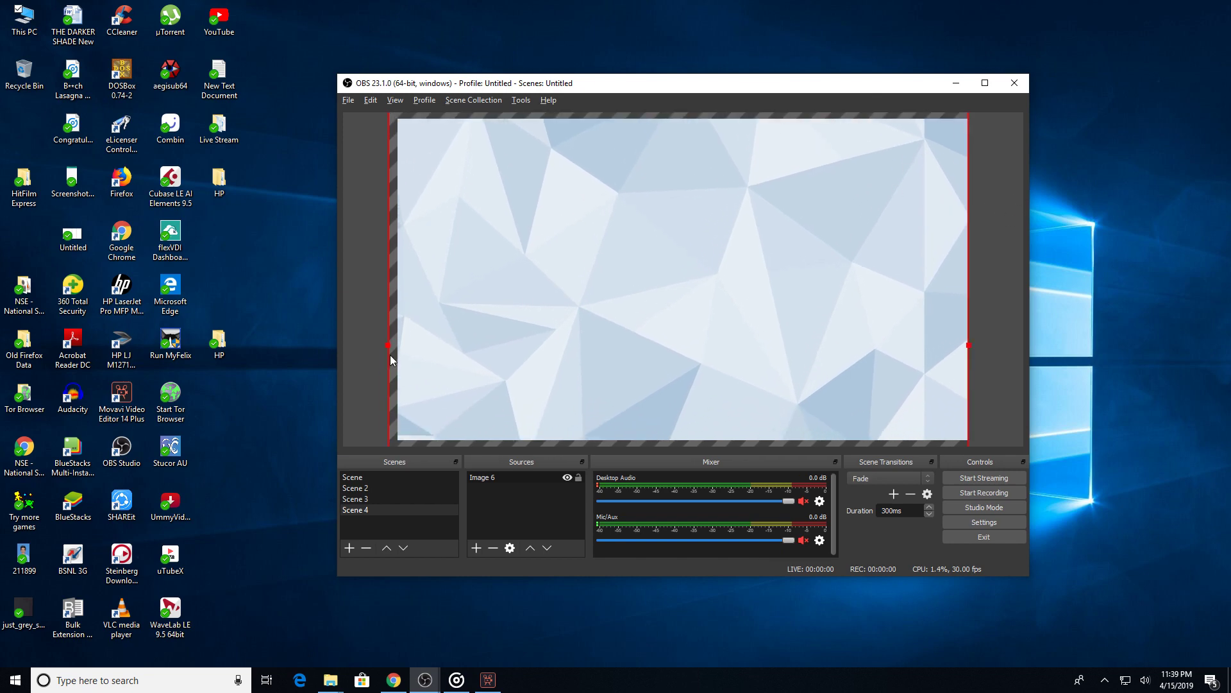
left_click_drag(387, 345, 396, 345)
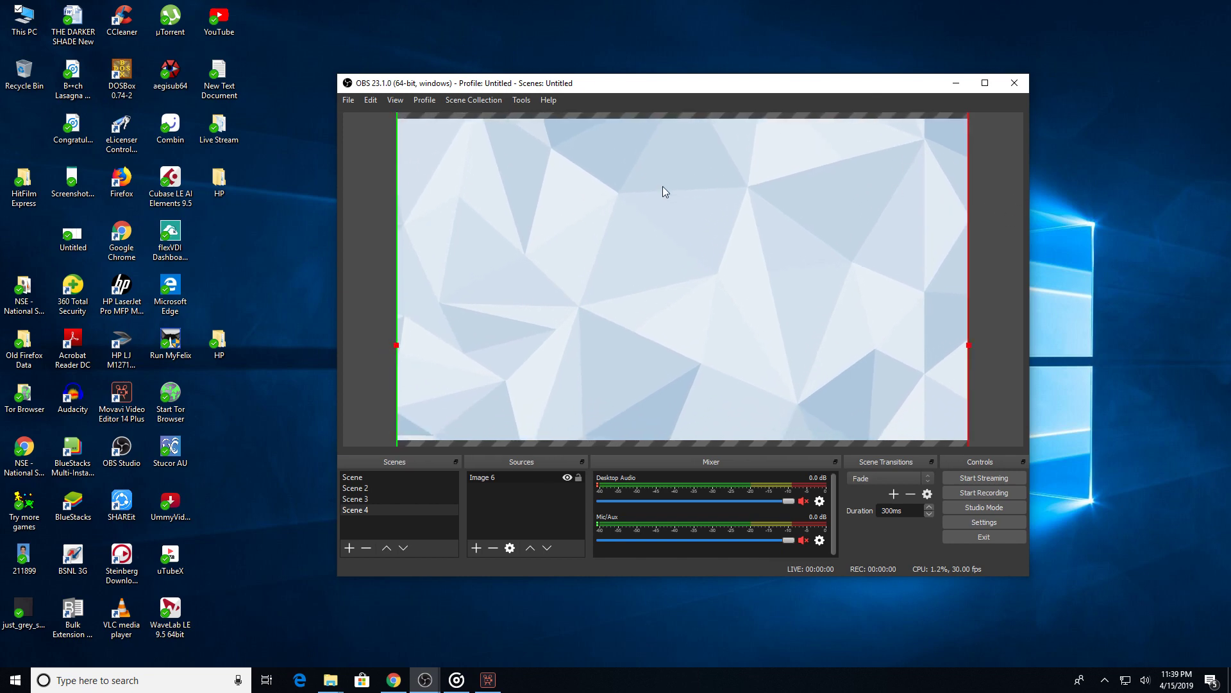
mouse_move(663, 192)
left_mouse_down()
mouse_move(699, 242)
mouse_move(698, 182)
left_mouse_up()
mouse_move(720, 243)
left_mouse_down()
mouse_move(709, 168)
mouse_move(720, 115)
left_mouse_up()
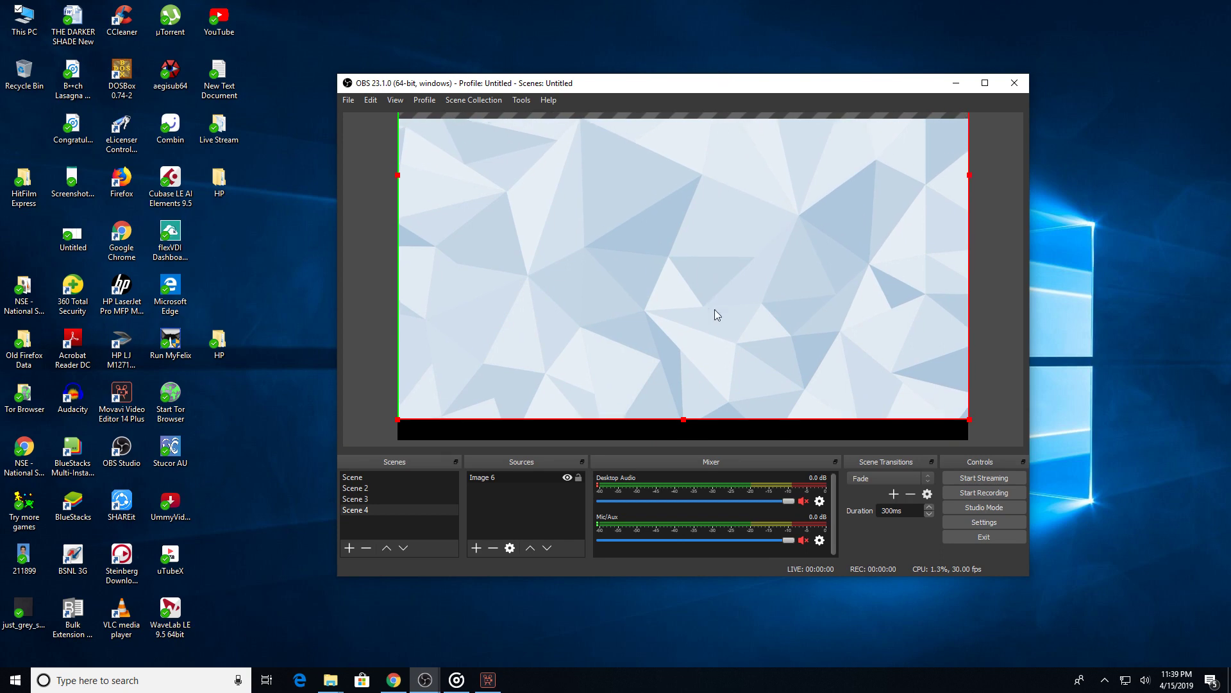
left_click_drag(683, 419, 685, 338)
left_click_drag(713, 230, 713, 338)
left_click_drag(693, 176, 690, 237)
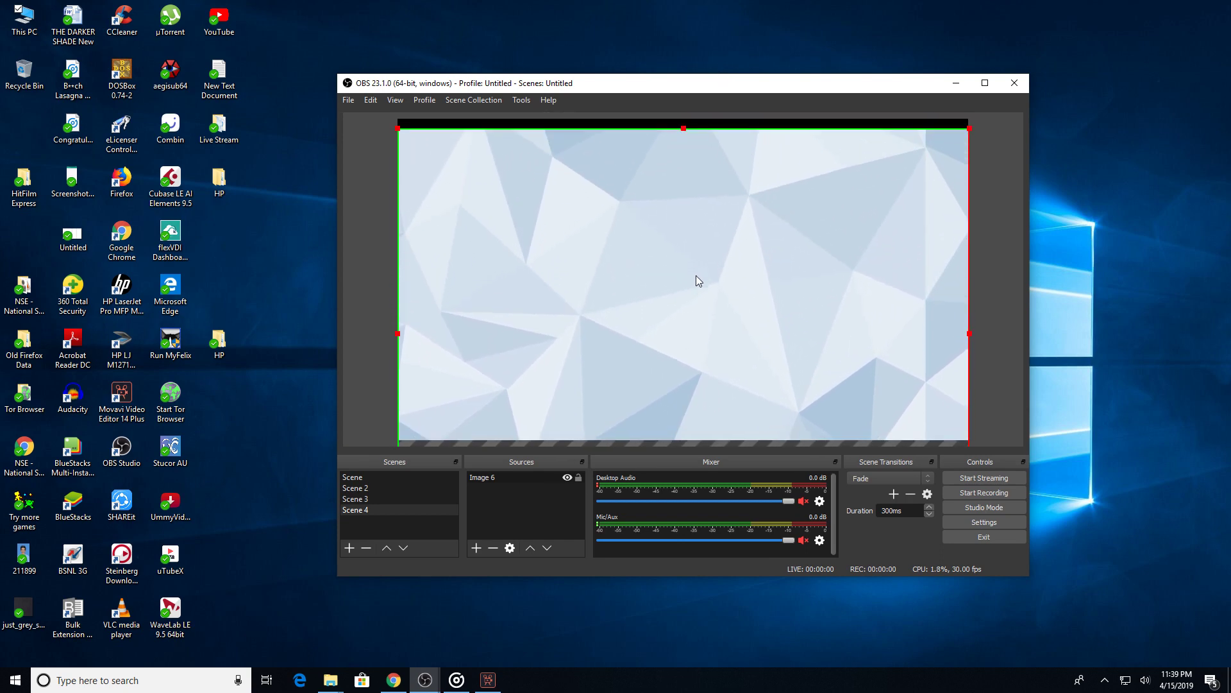
left_click_drag(684, 136, 674, 274)
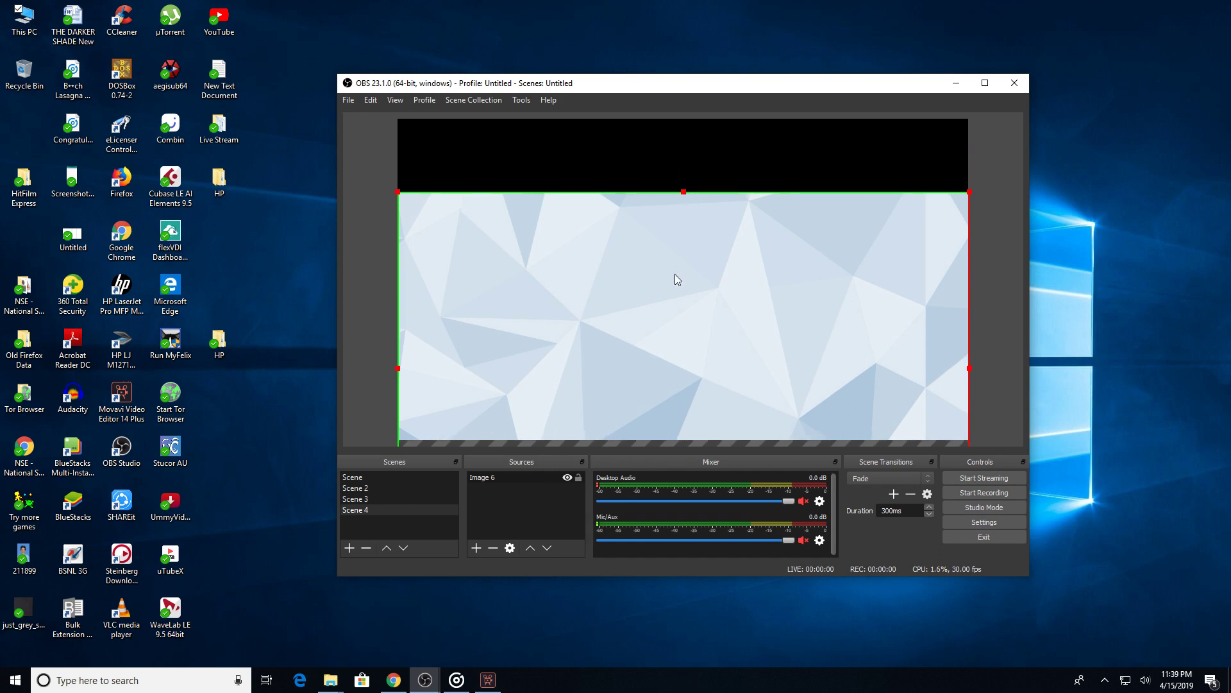
Step: Fine-tune Image 6 until its top edge meets the canvas top, then deselect it
key("ctrl+s")
left_click_drag(764, 350, 761, 287)
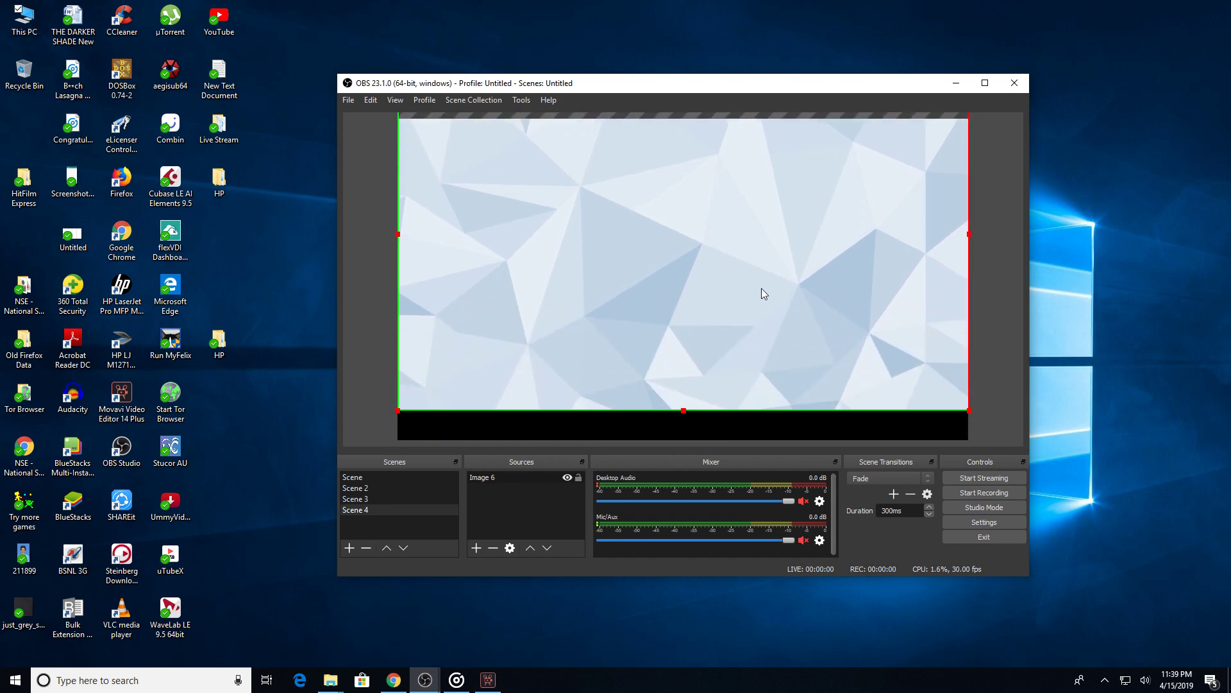
left_click_drag(676, 414, 683, 399)
left_click_drag(706, 303, 709, 325)
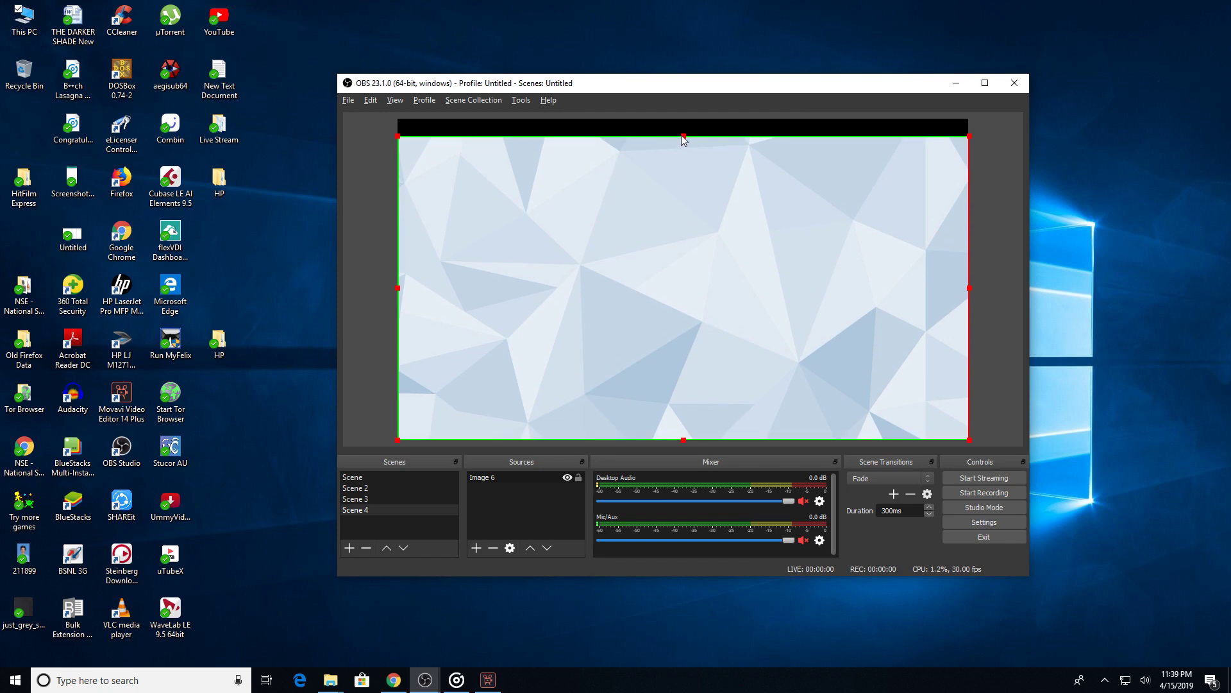
left_click_drag(683, 136, 684, 120)
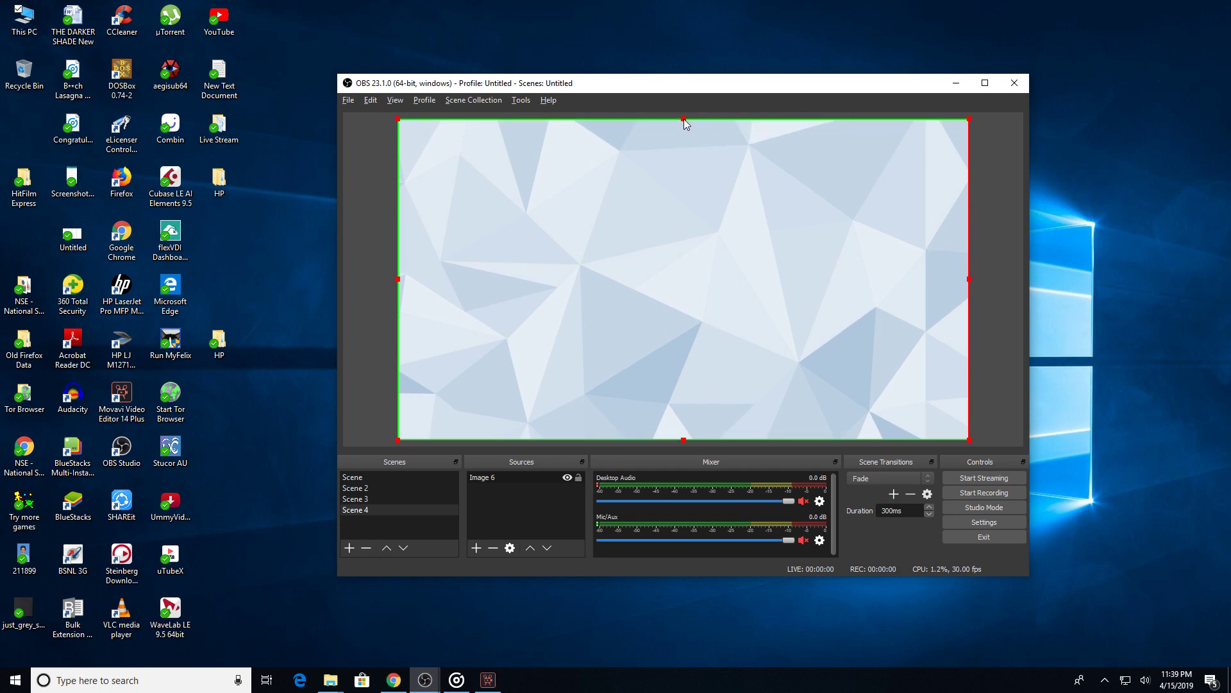
left_click(984, 208)
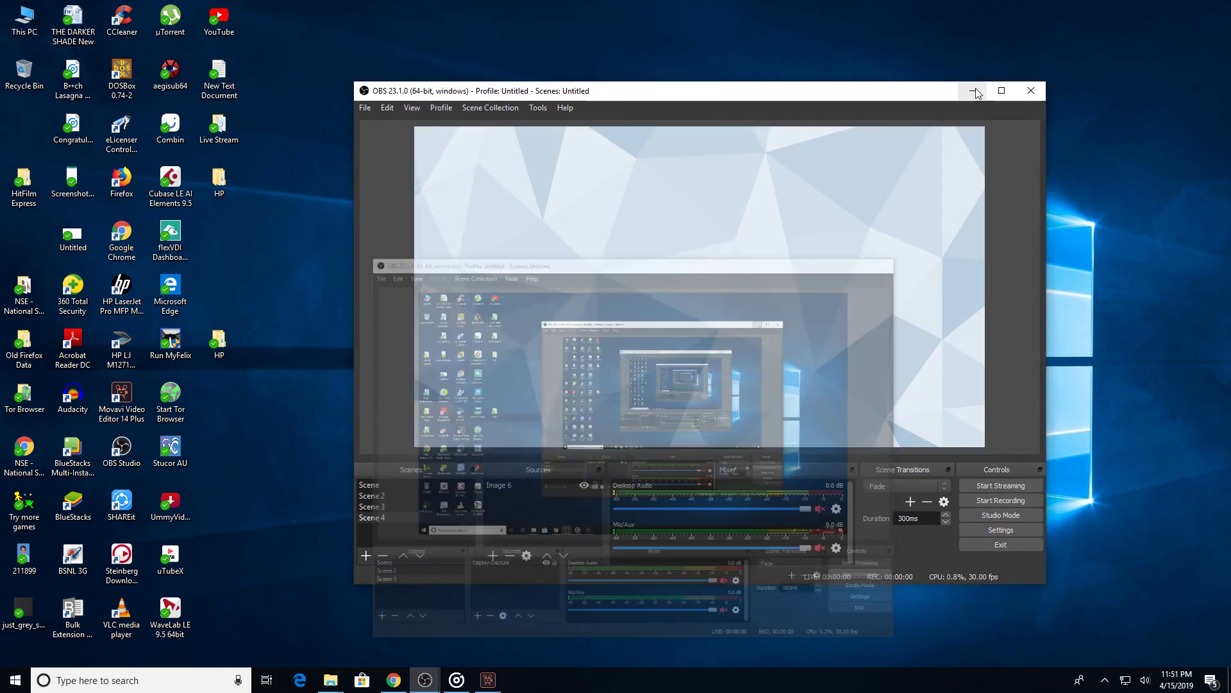
Step: Add browser source Browser 6 with the pasted subscriber counter URL at 1920×1080
left_click(508, 515)
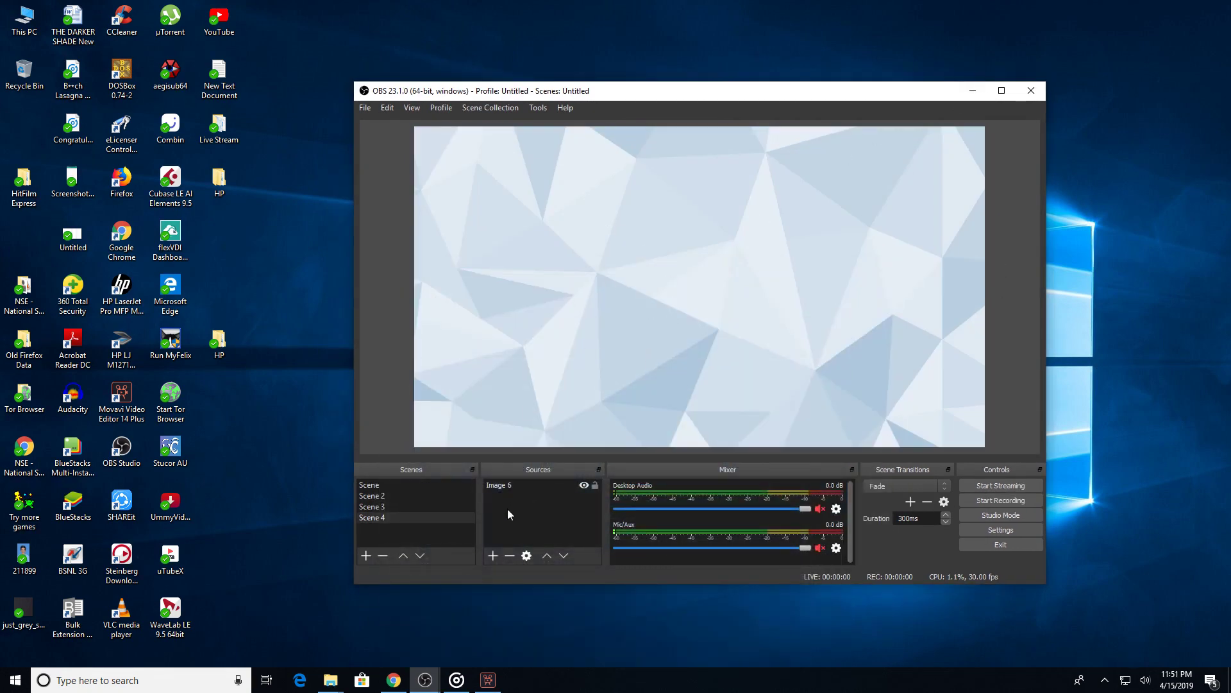
right_click(518, 499)
mouse_move(549, 507)
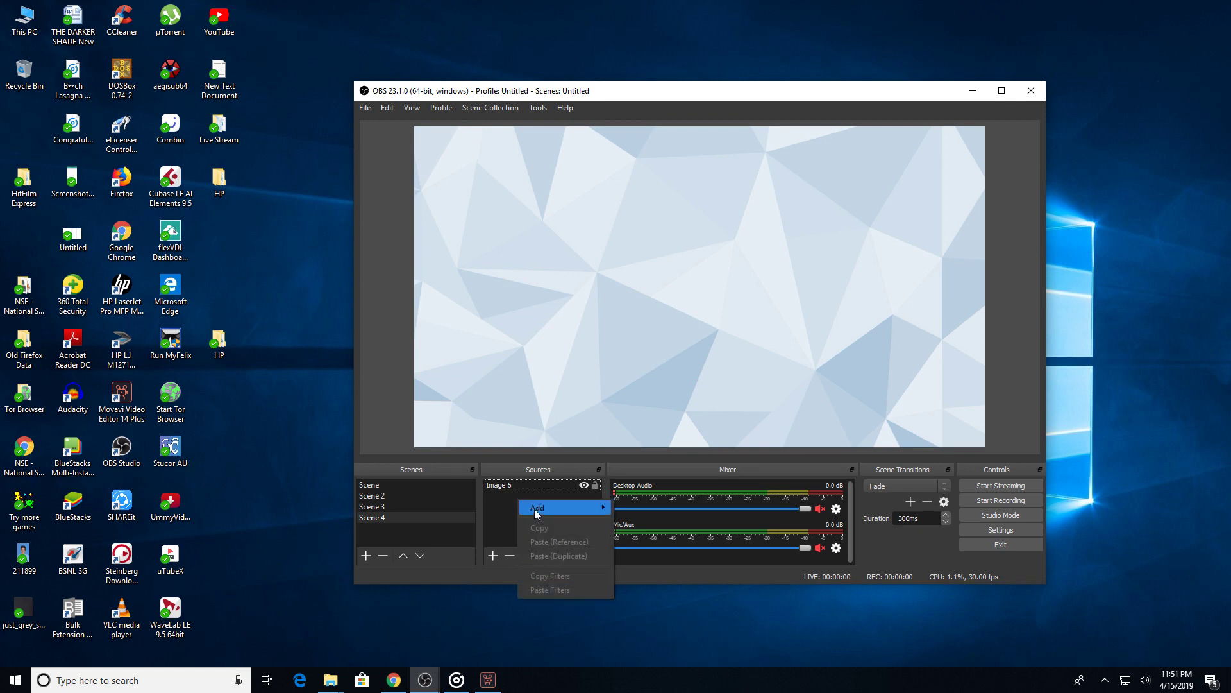
left_click(647, 489)
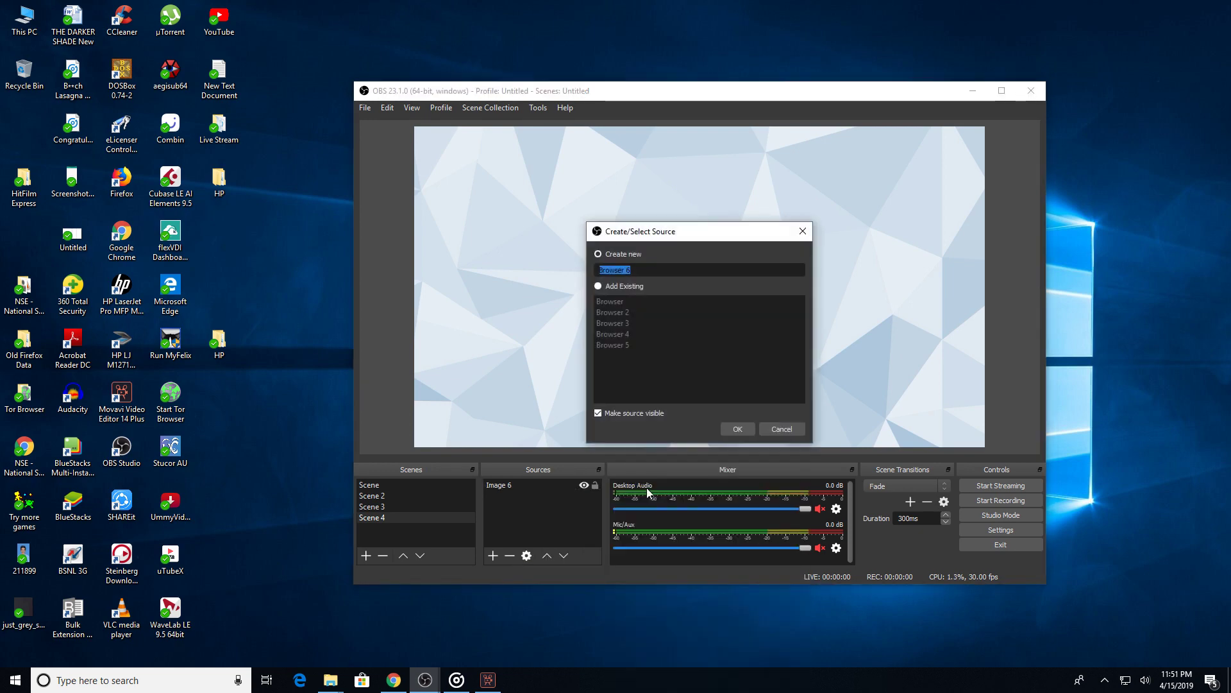
left_click(751, 430)
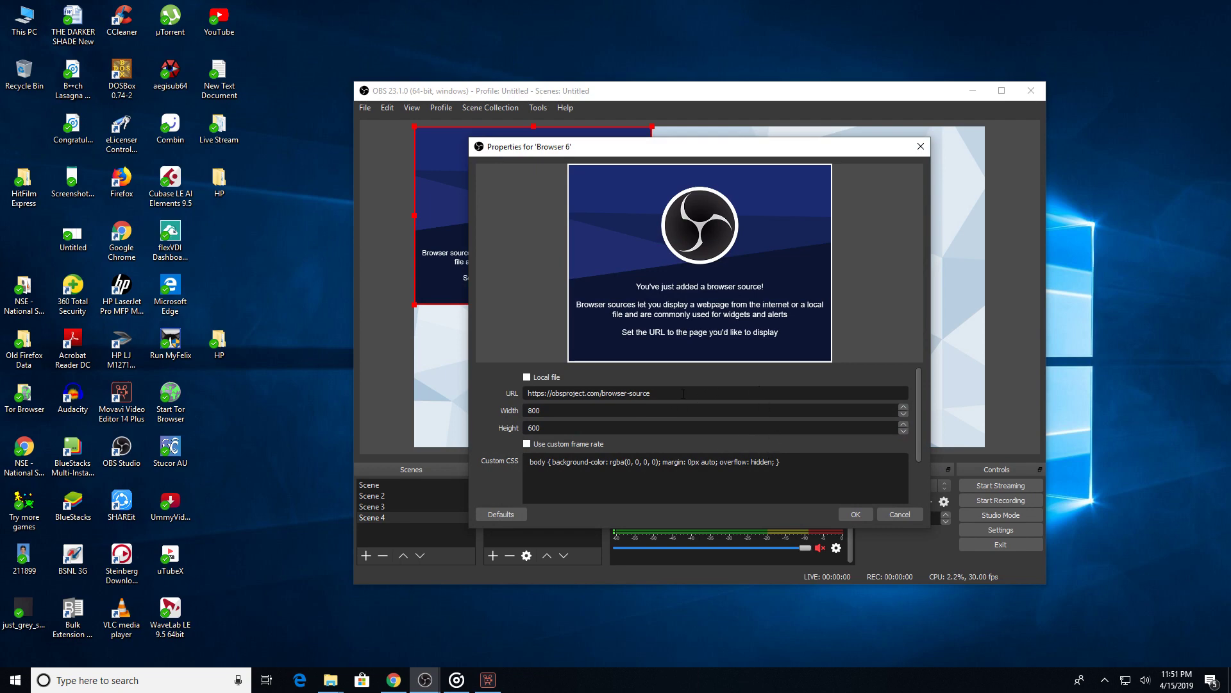
left_click_drag(669, 392, 474, 413)
type("https://akshatmittal.com/youtube-realtime/pewdiepie-vs-tseries/")
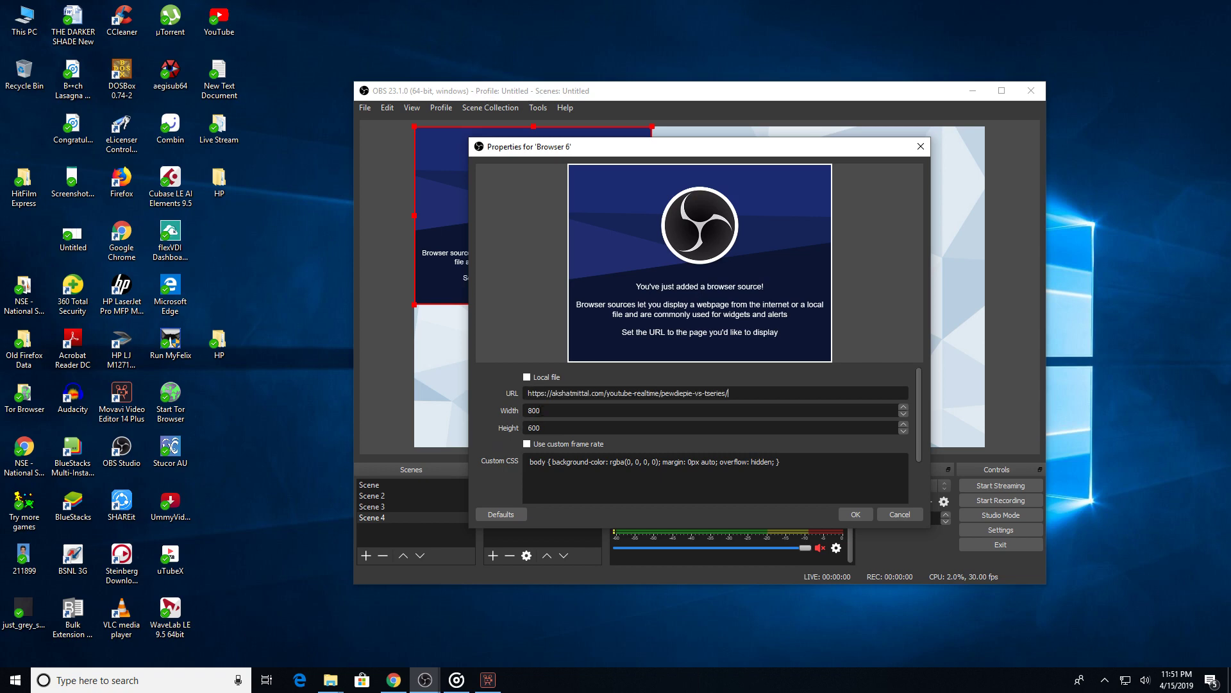
key("Tab")
type("1920")
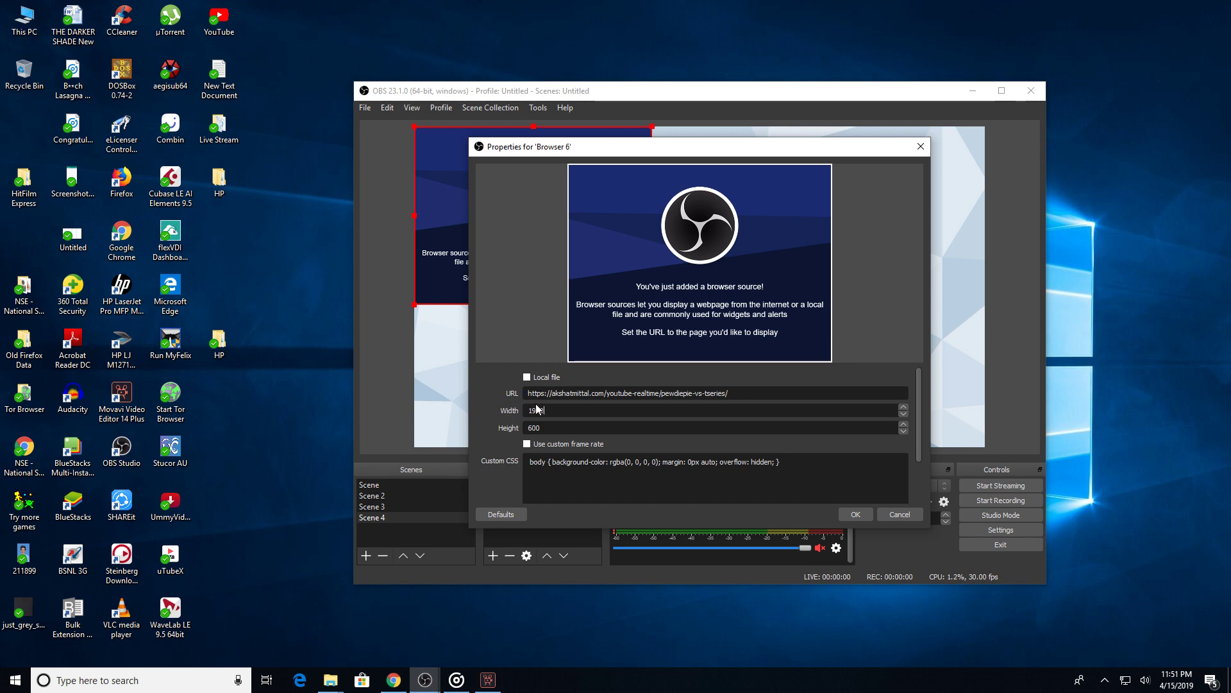
left_click_drag(549, 427, 512, 438)
type("108")
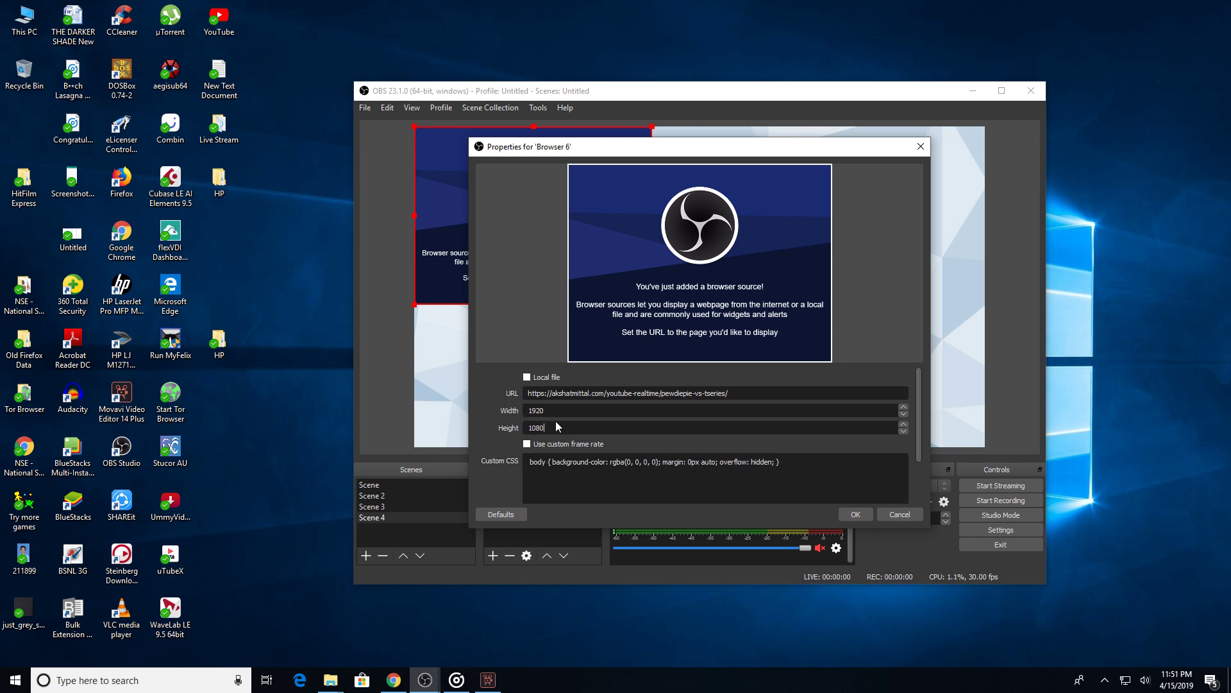
left_click(855, 515)
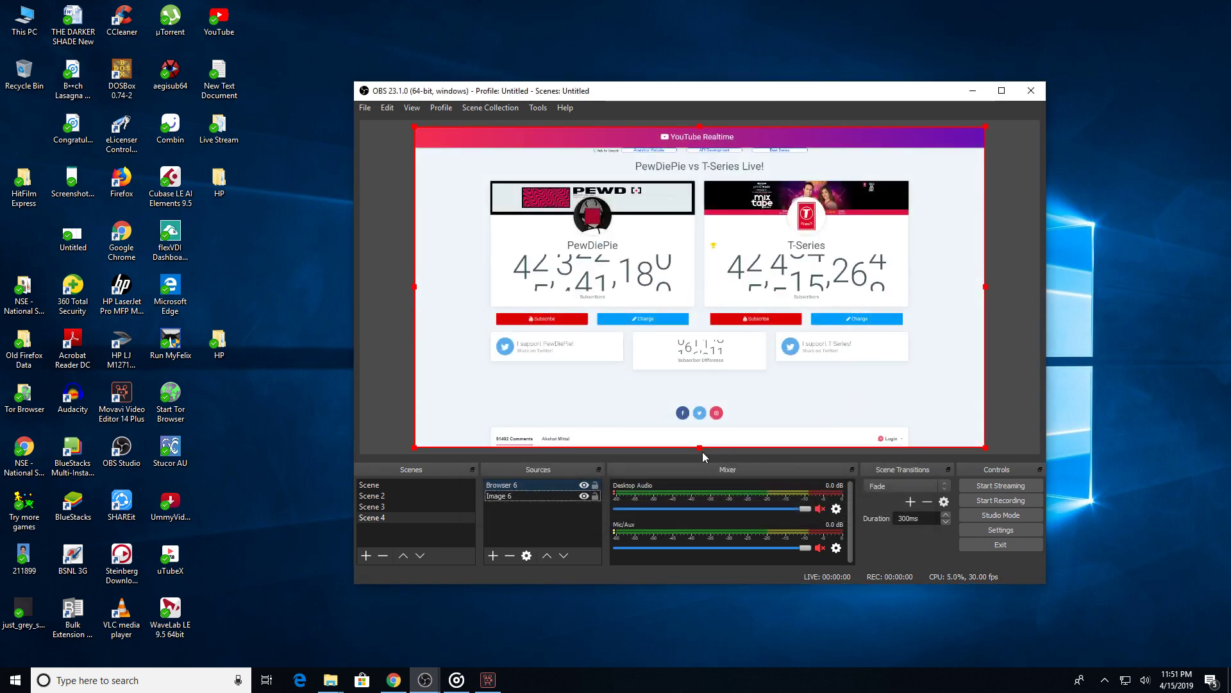
Step: Crop the counter page on all four sides to just the PewDiePie and T-Series cards
left_click_drag(702, 449, 708, 313)
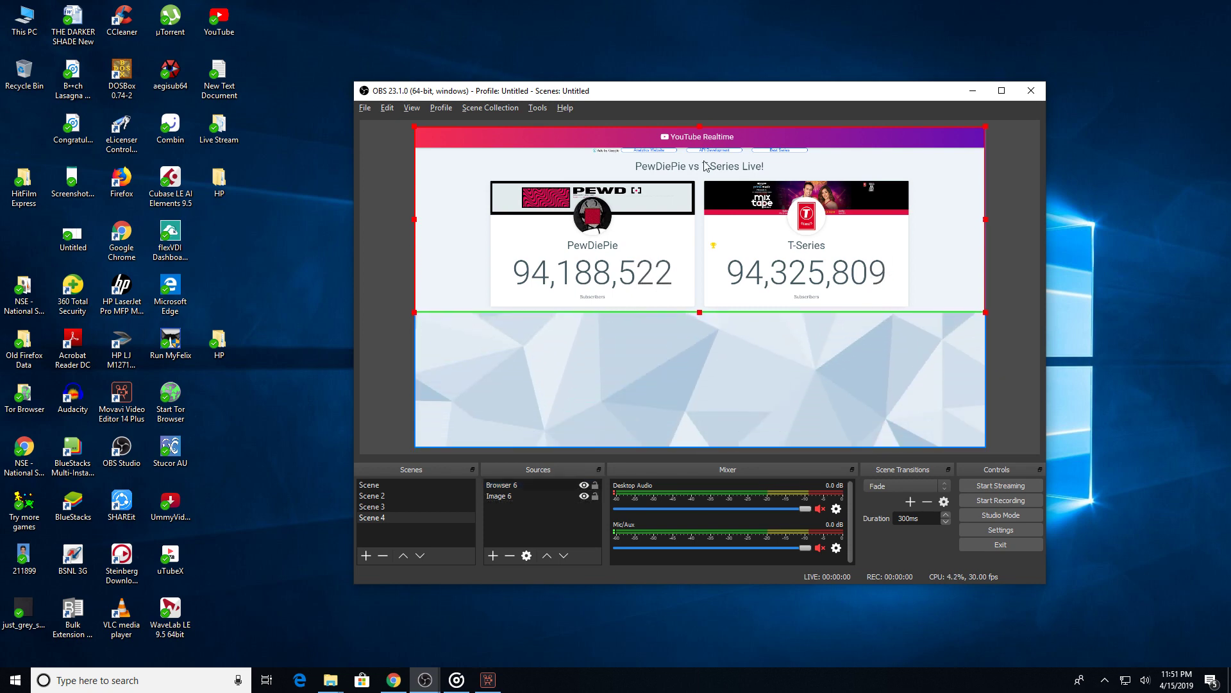
left_click_drag(700, 126, 704, 177)
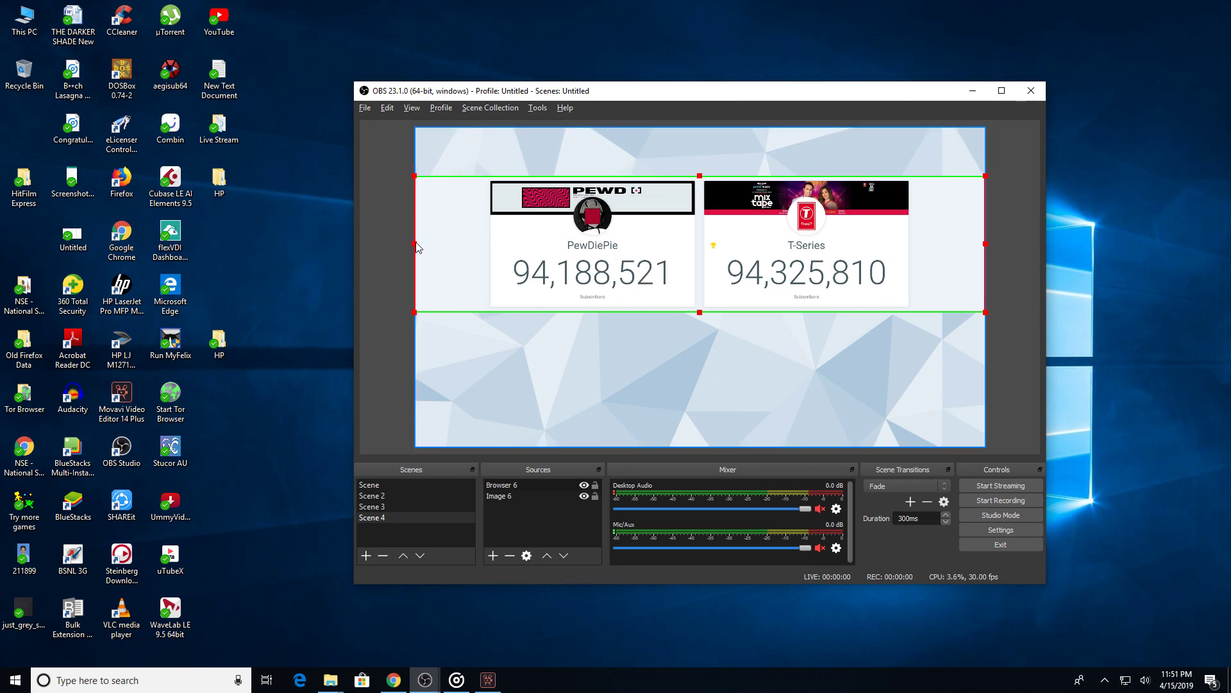
left_click_drag(415, 244, 487, 252)
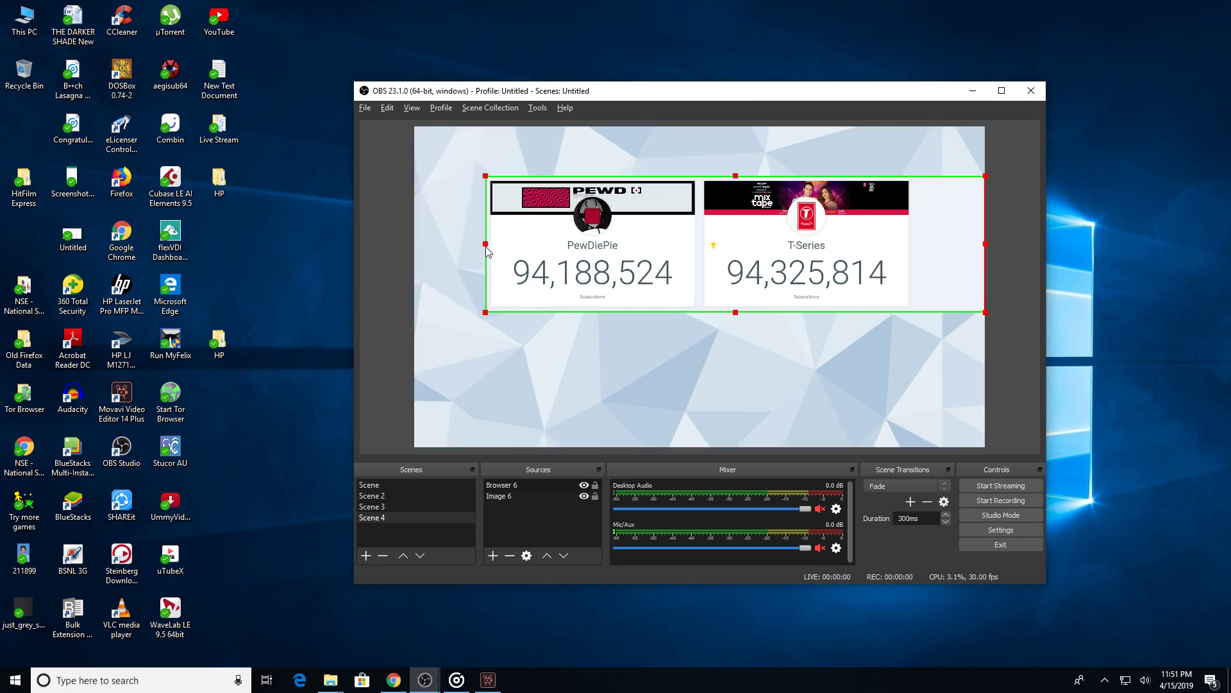
left_click_drag(984, 252, 915, 268)
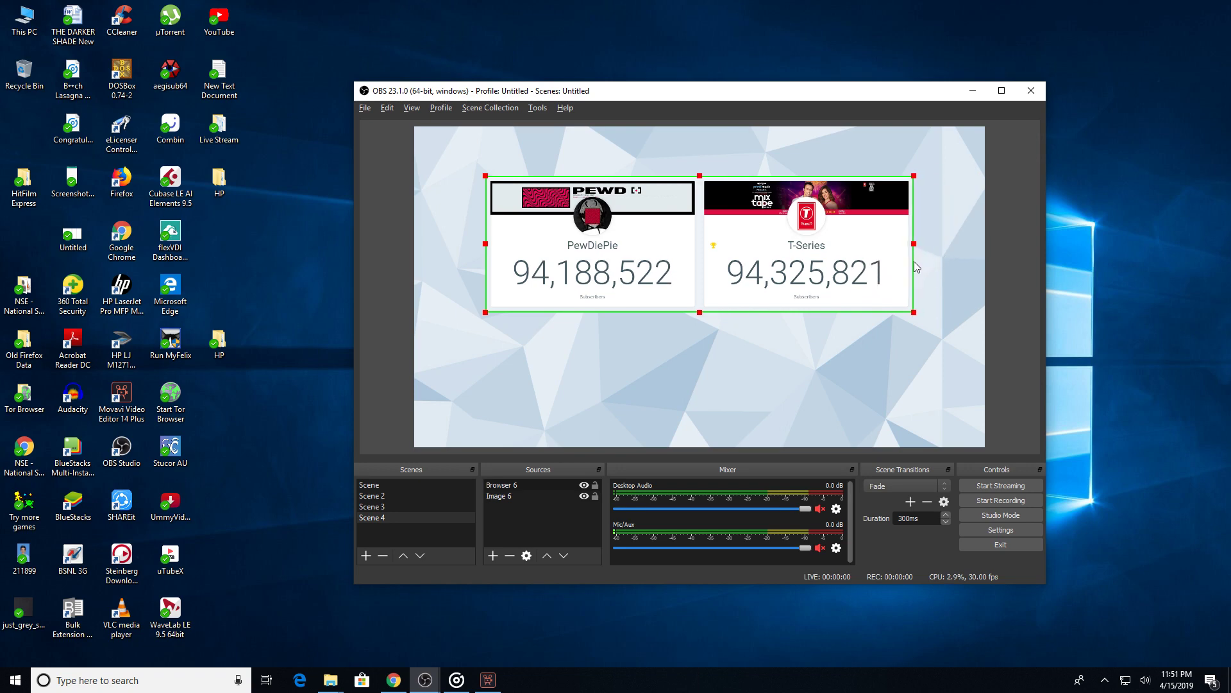
Step: Move and enlarge the cropped counter cards across the middle of the scene, then deselect them
mouse_move(774, 257)
left_mouse_down()
mouse_move(703, 299)
mouse_move(707, 314)
left_mouse_up()
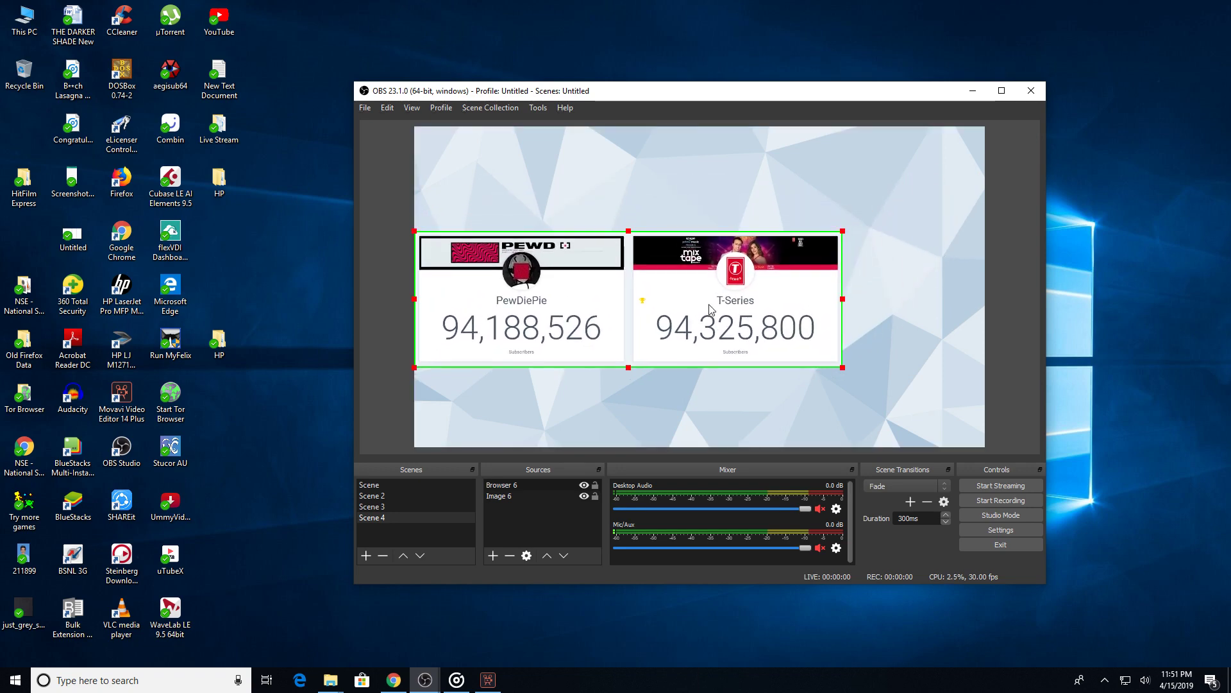
left_click_drag(843, 233, 985, 189)
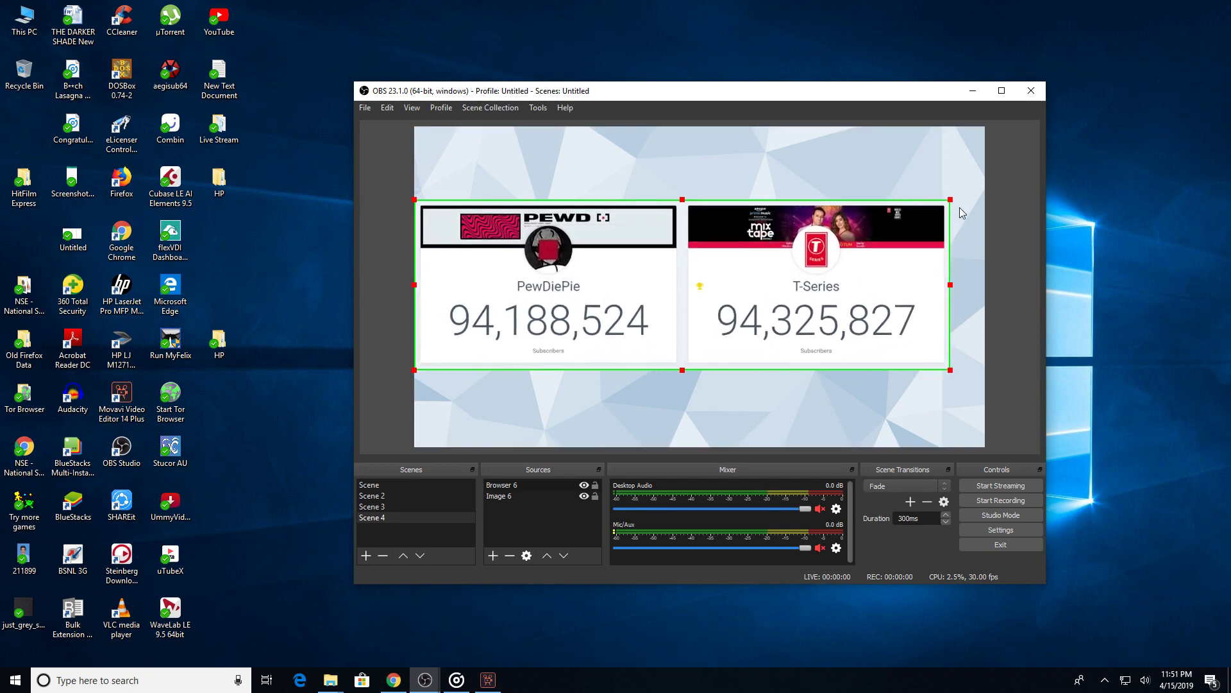
left_click_drag(783, 276, 784, 279)
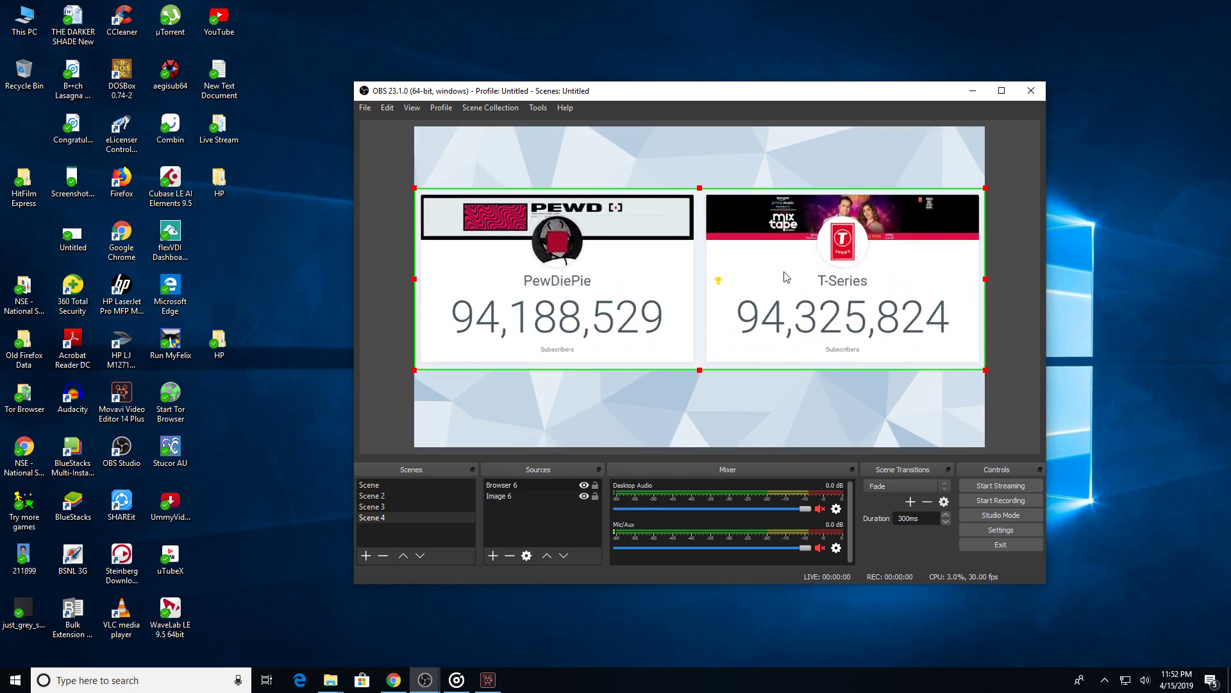
left_click(784, 386)
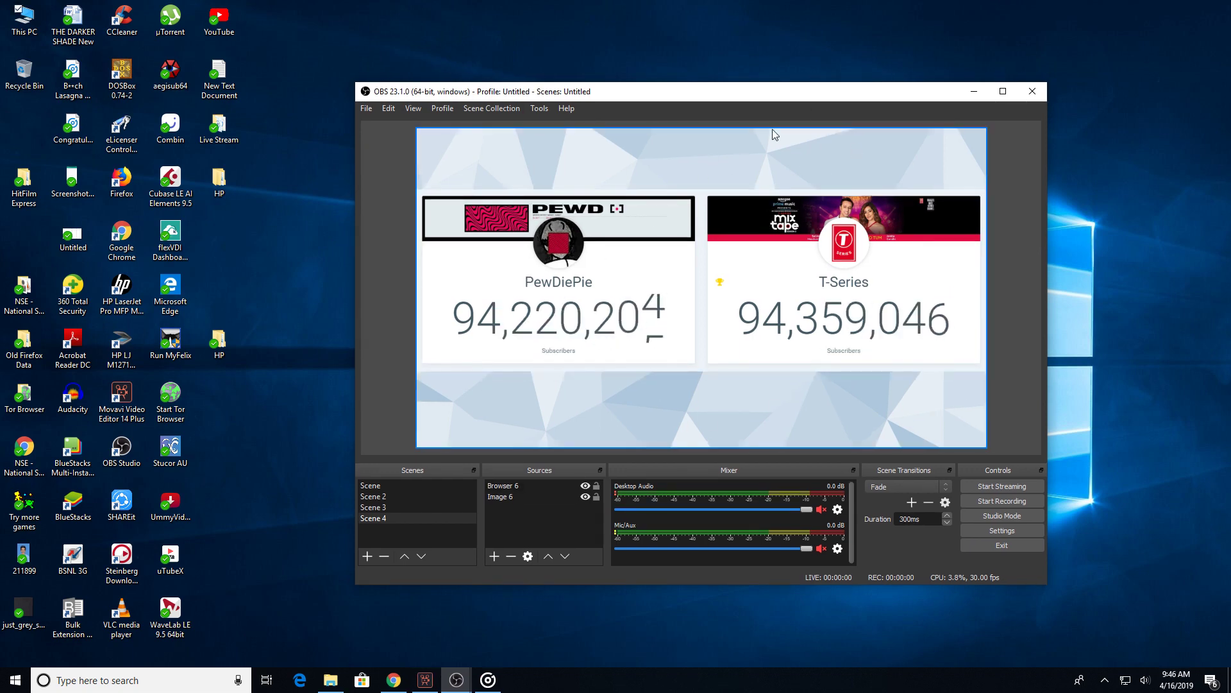
left_click(703, 172)
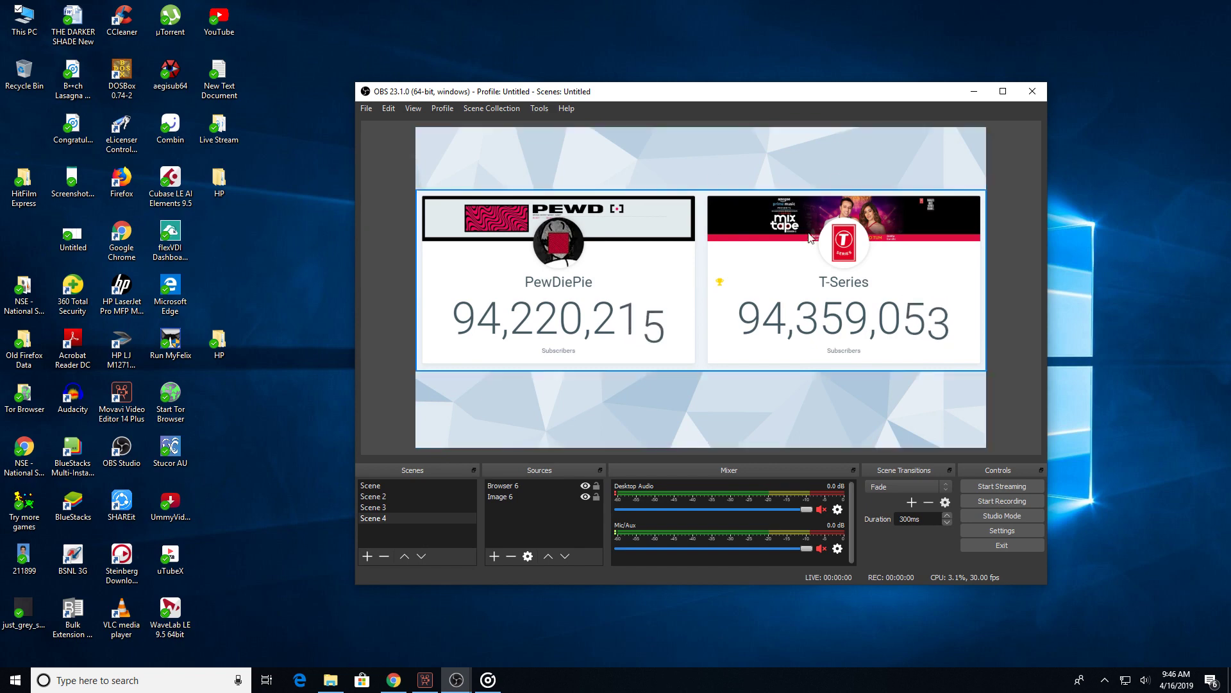
right_click(531, 514)
mouse_move(573, 522)
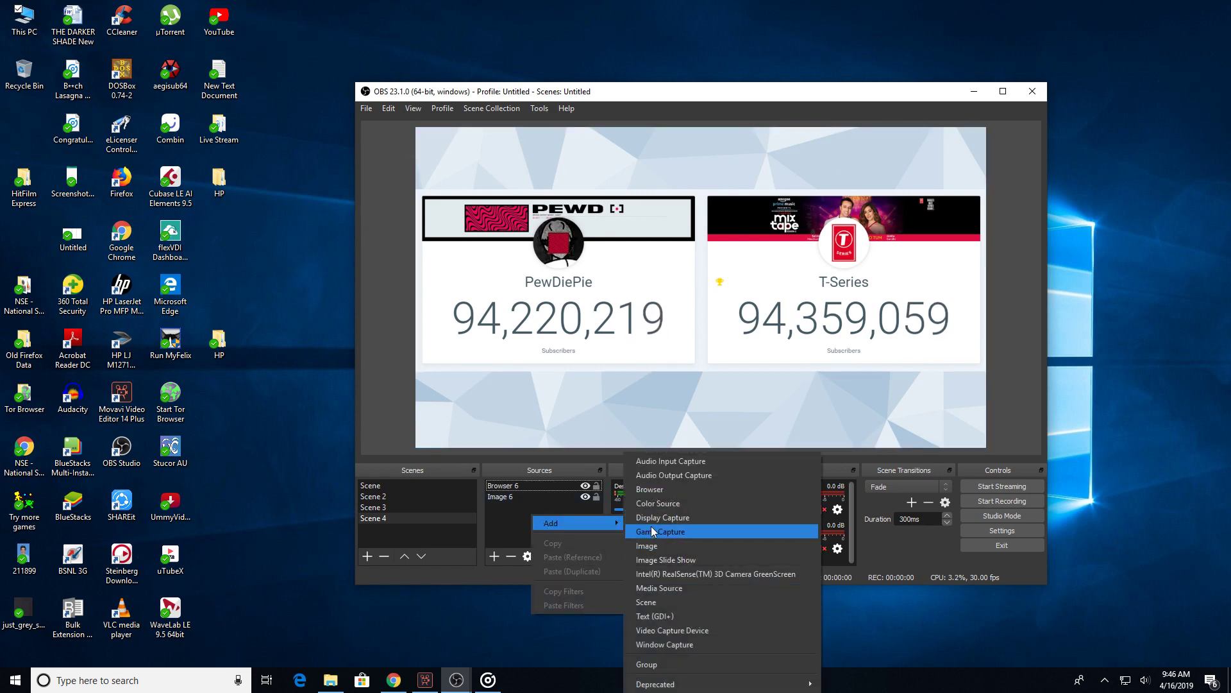
Step: Add a Text (GDI+) source reading 'PEWDIEPIE VS T-SERIES' stretched across the top
left_click(661, 613)
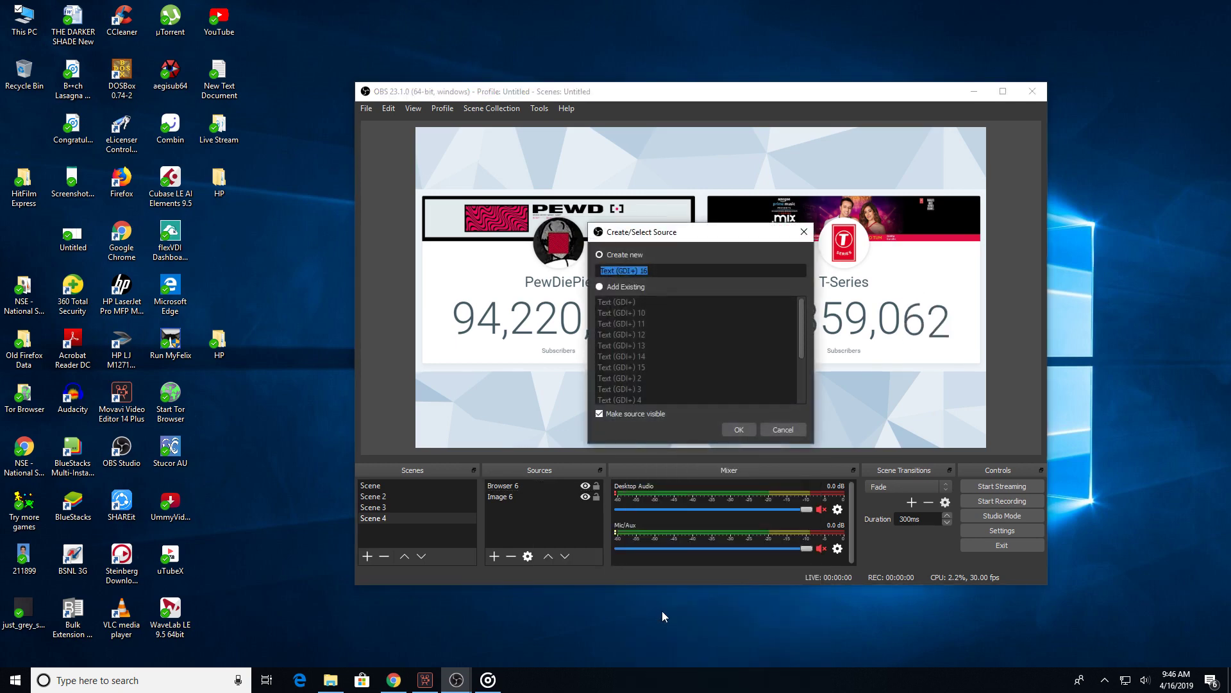
left_click(741, 429)
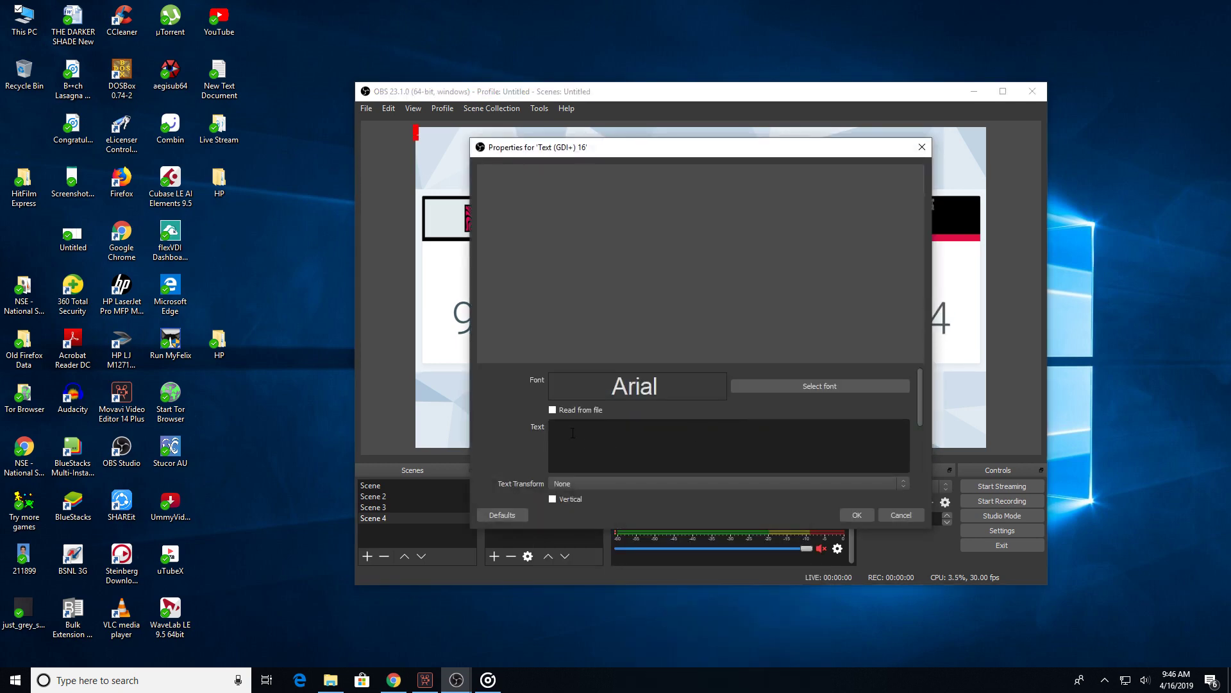
type("P")
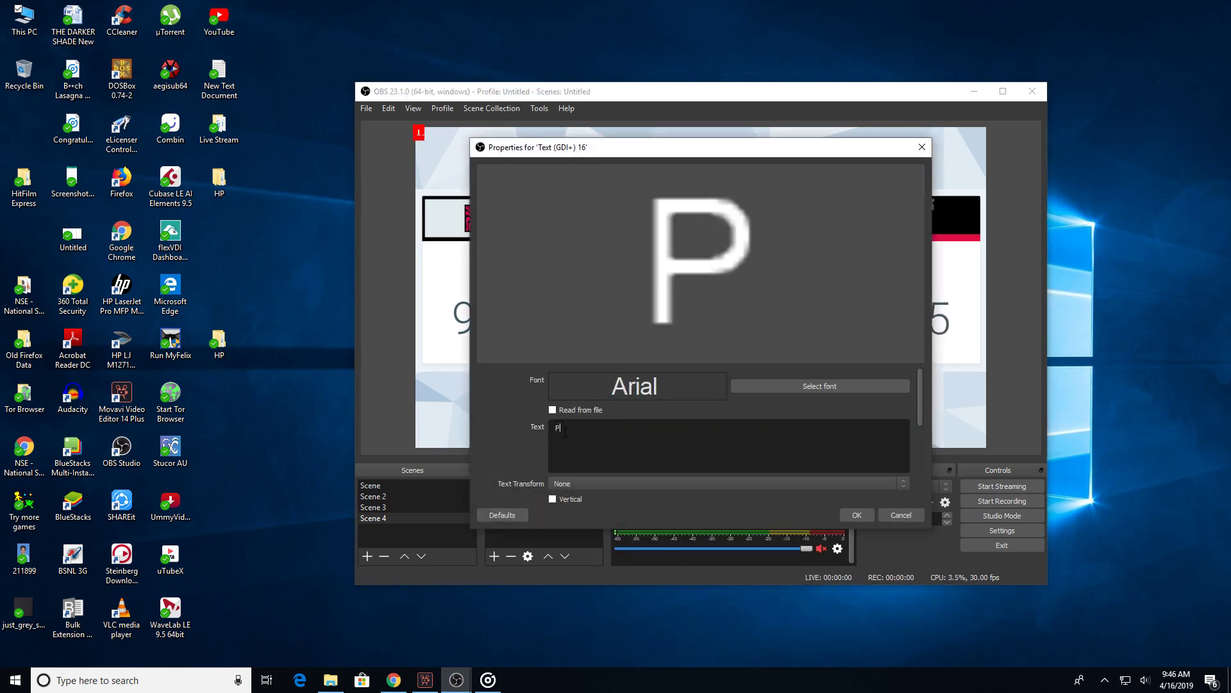
type("EWDIEPIE")
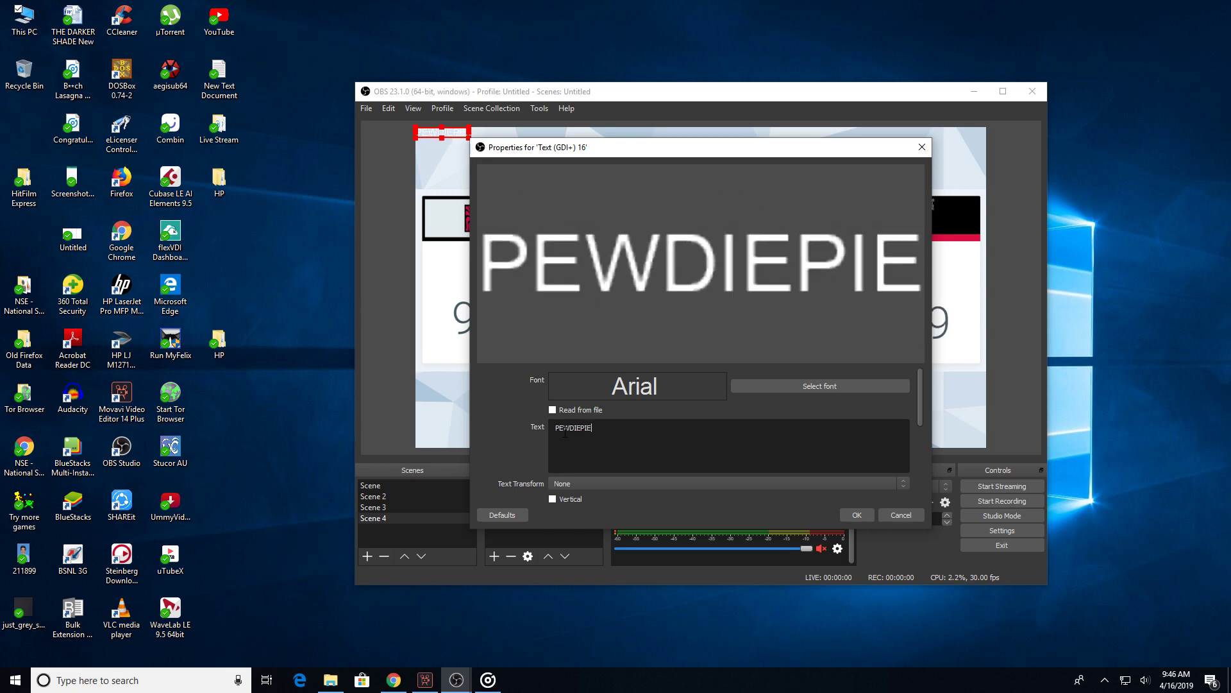
type(" VS T-")
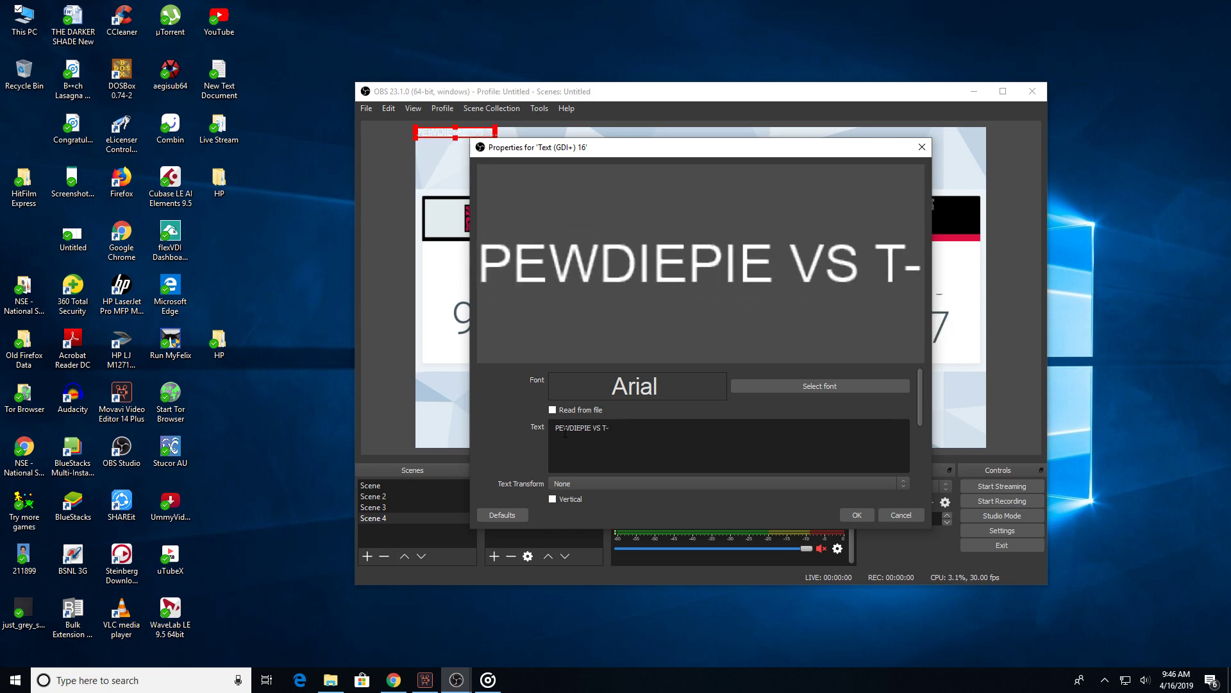
type("SERIE")
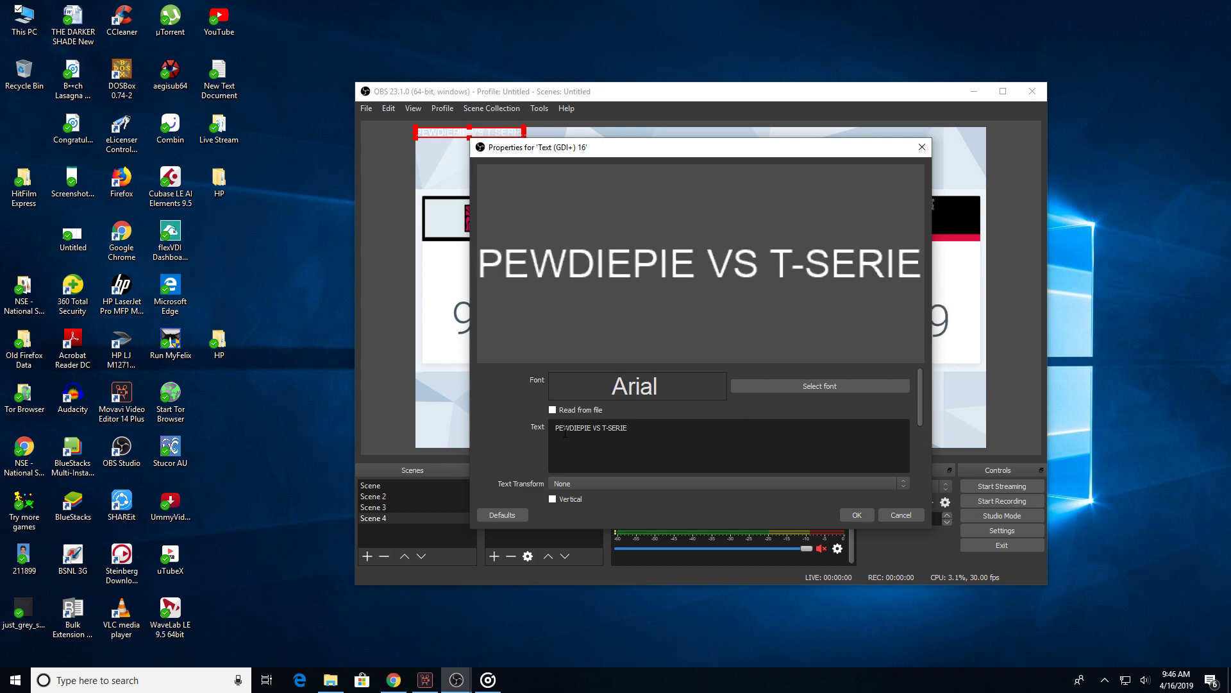
type("S")
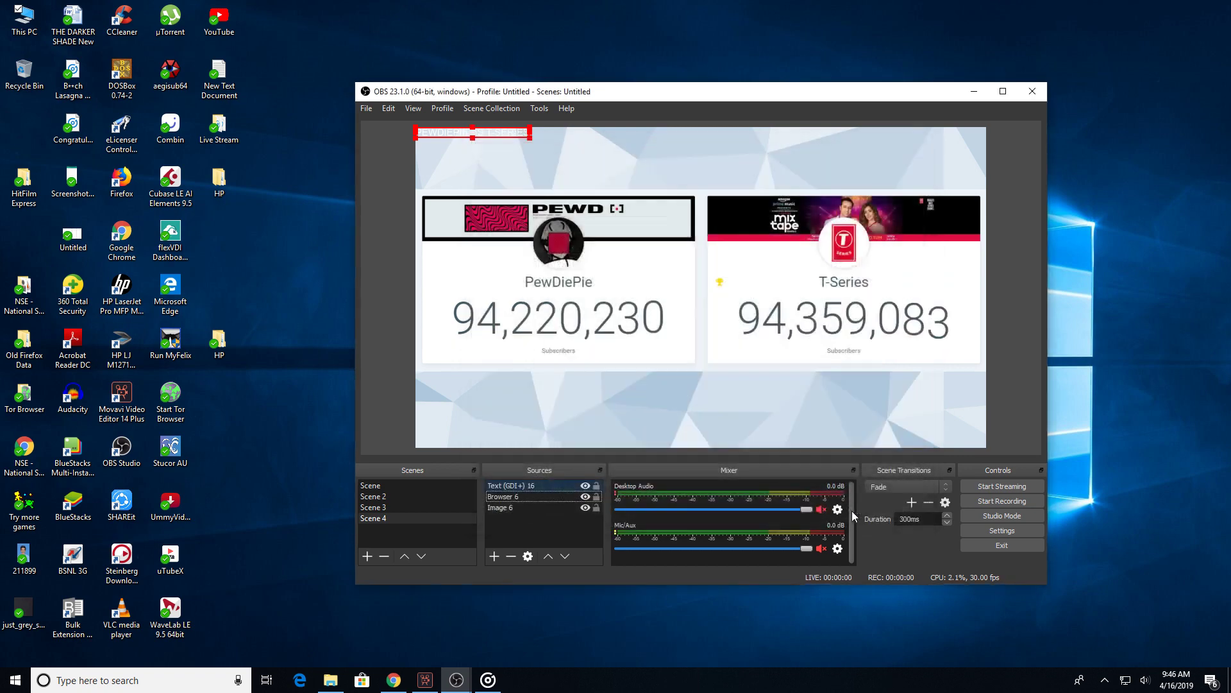
mouse_move(532, 138)
left_mouse_down()
mouse_move(857, 183)
mouse_move(810, 153)
left_mouse_up()
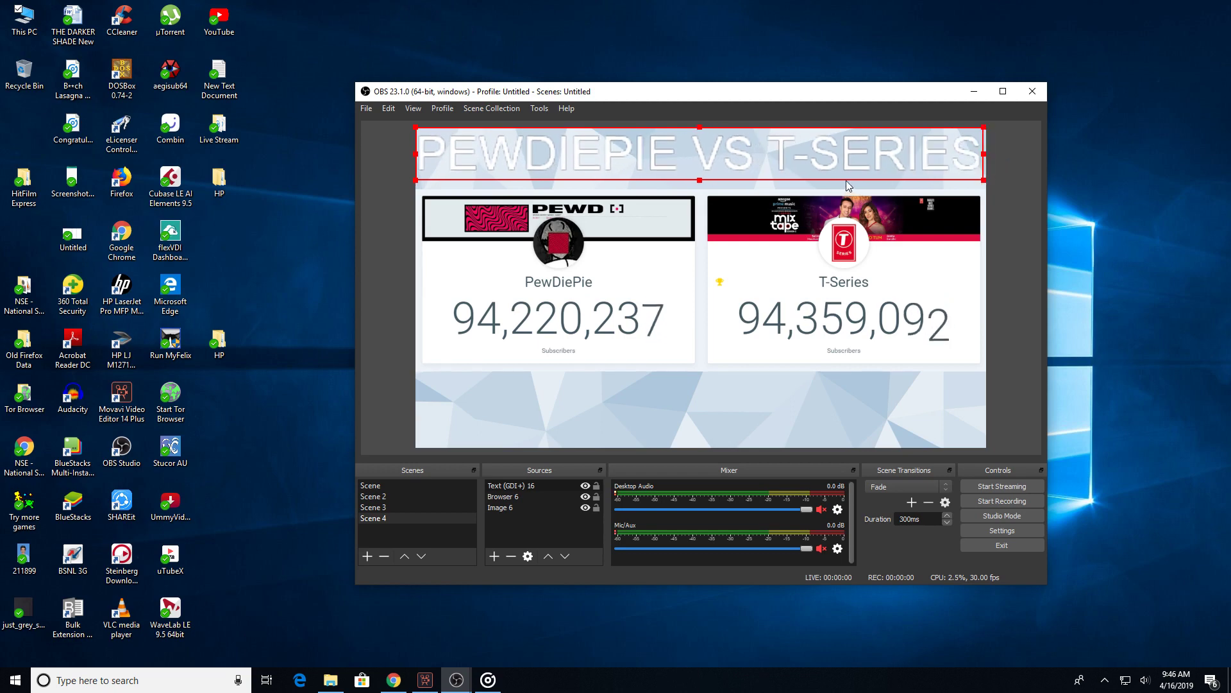
right_click(761, 155)
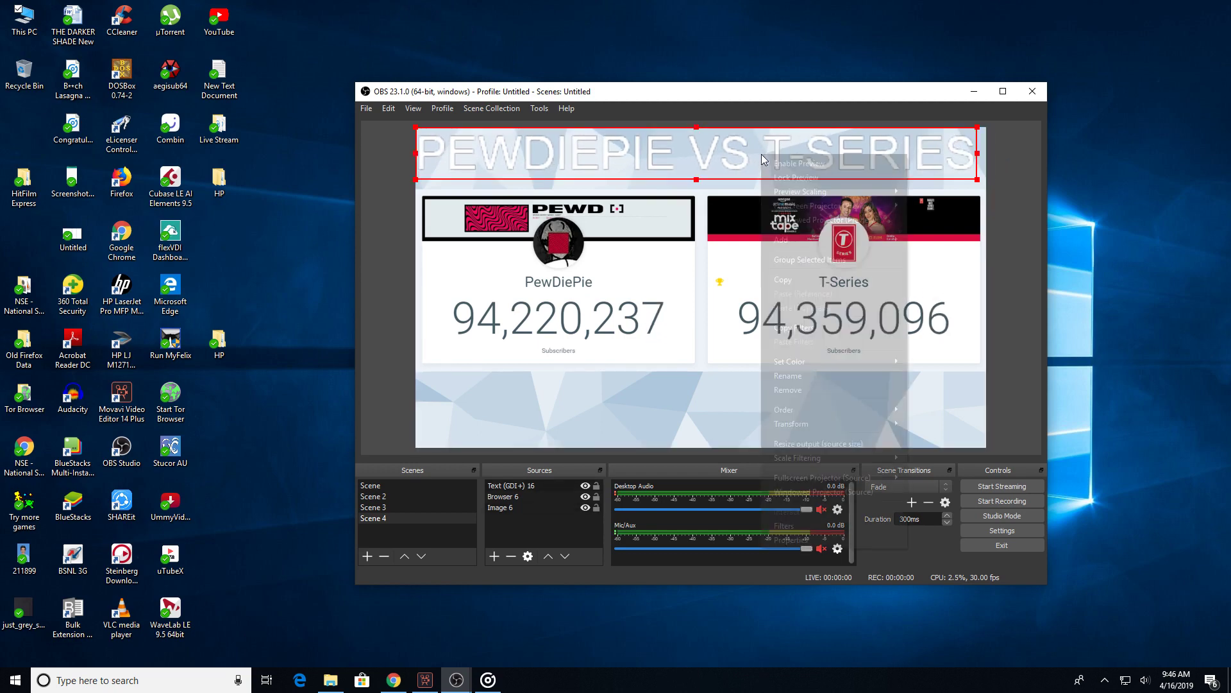
Step: Set the title text source's colour to black in its properties
left_click(786, 540)
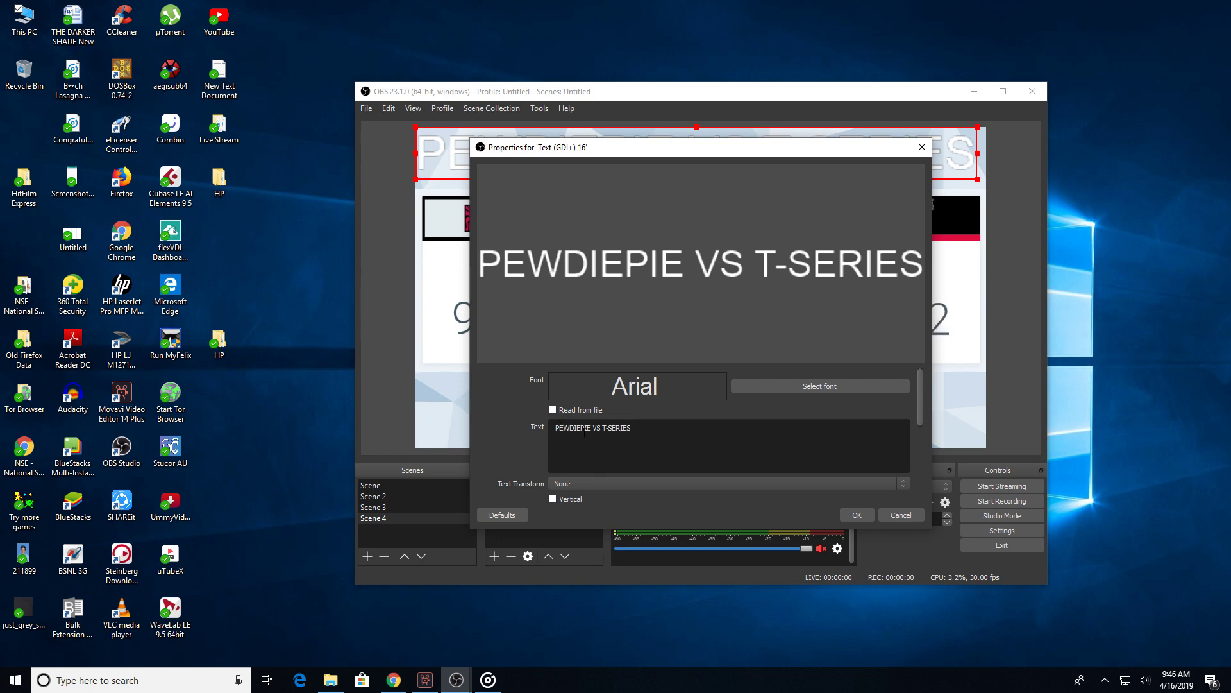
scroll(659, 440, "down", 2)
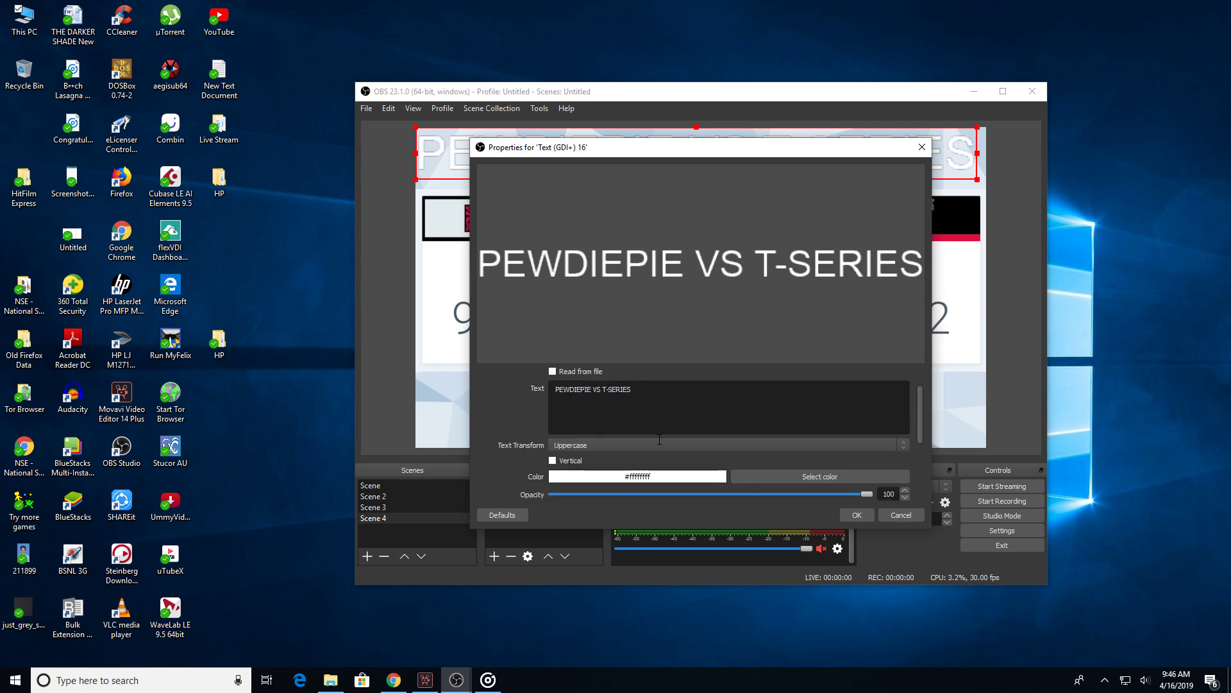
left_click(773, 477)
left_click(548, 233)
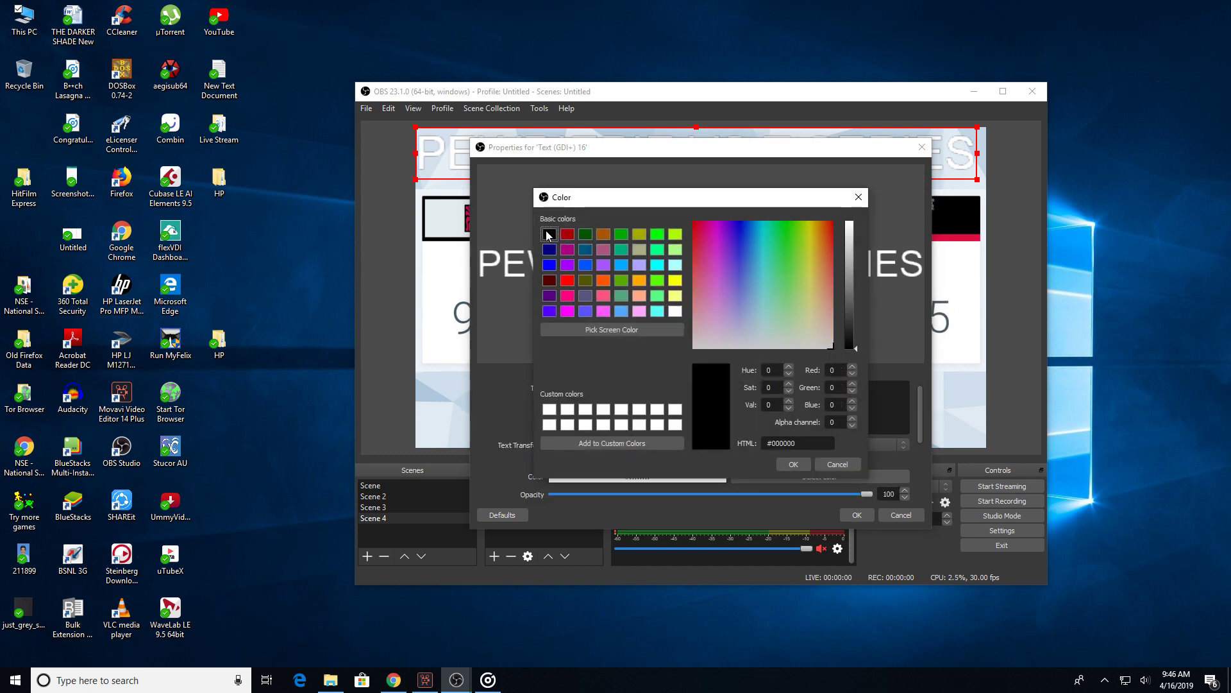
left_click(794, 463)
left_click(857, 514)
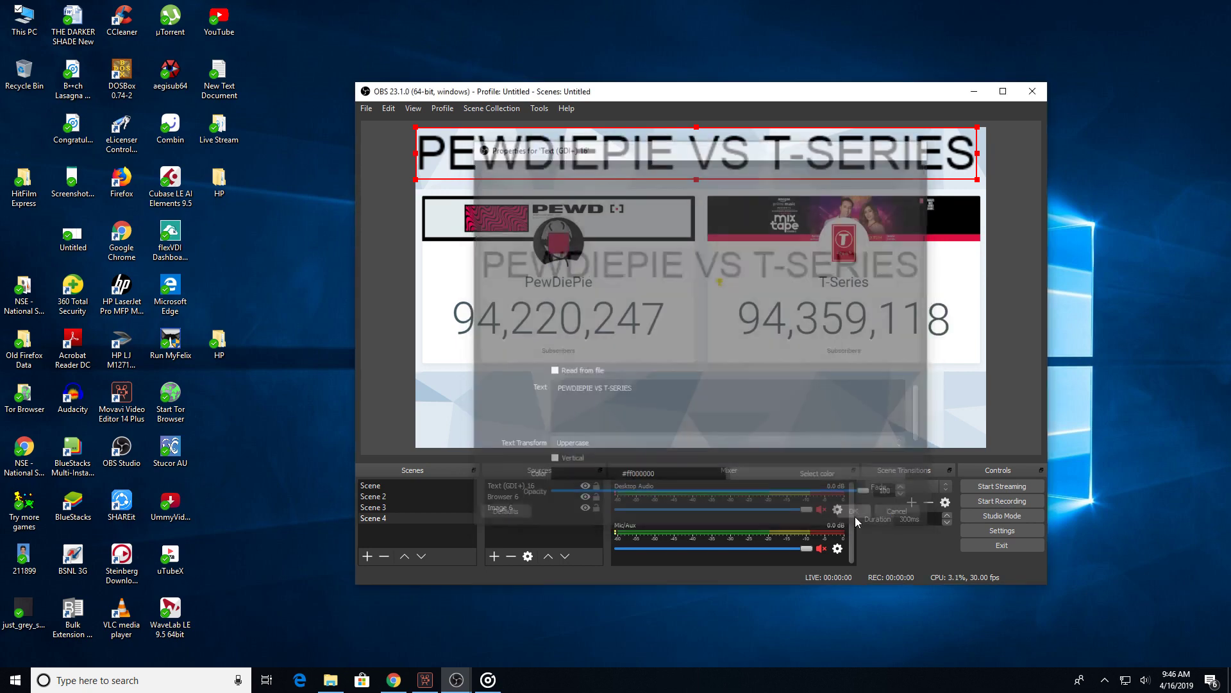
left_click(865, 404)
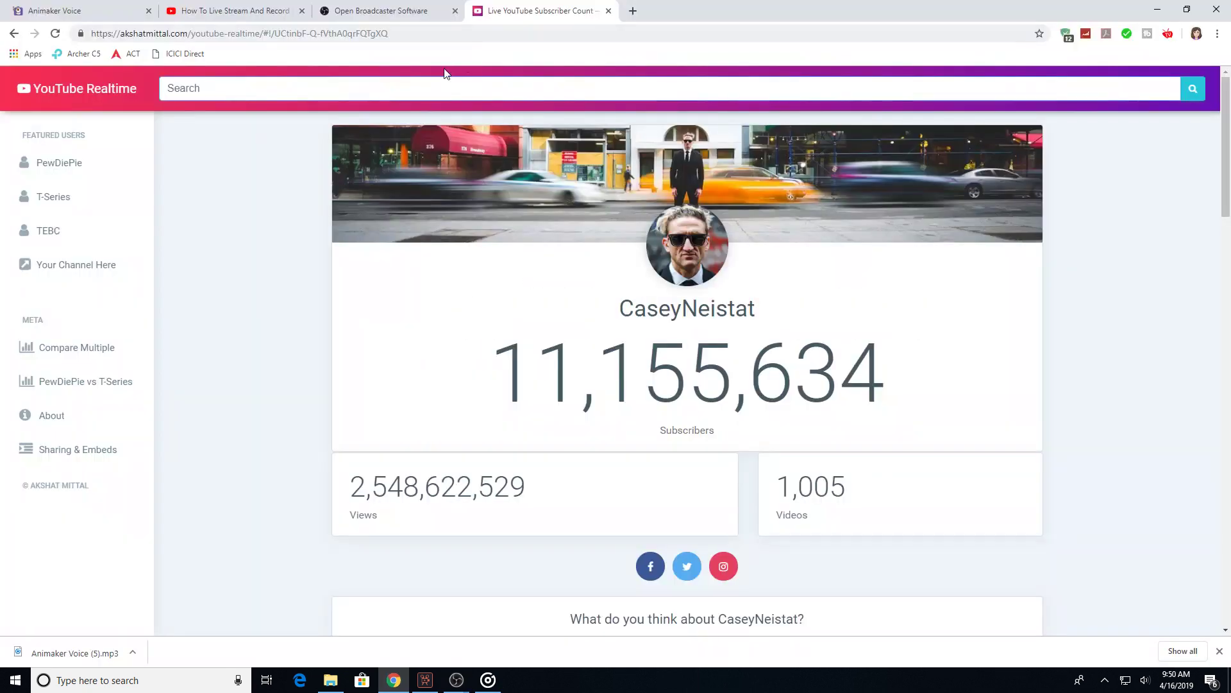
left_click(384, 89)
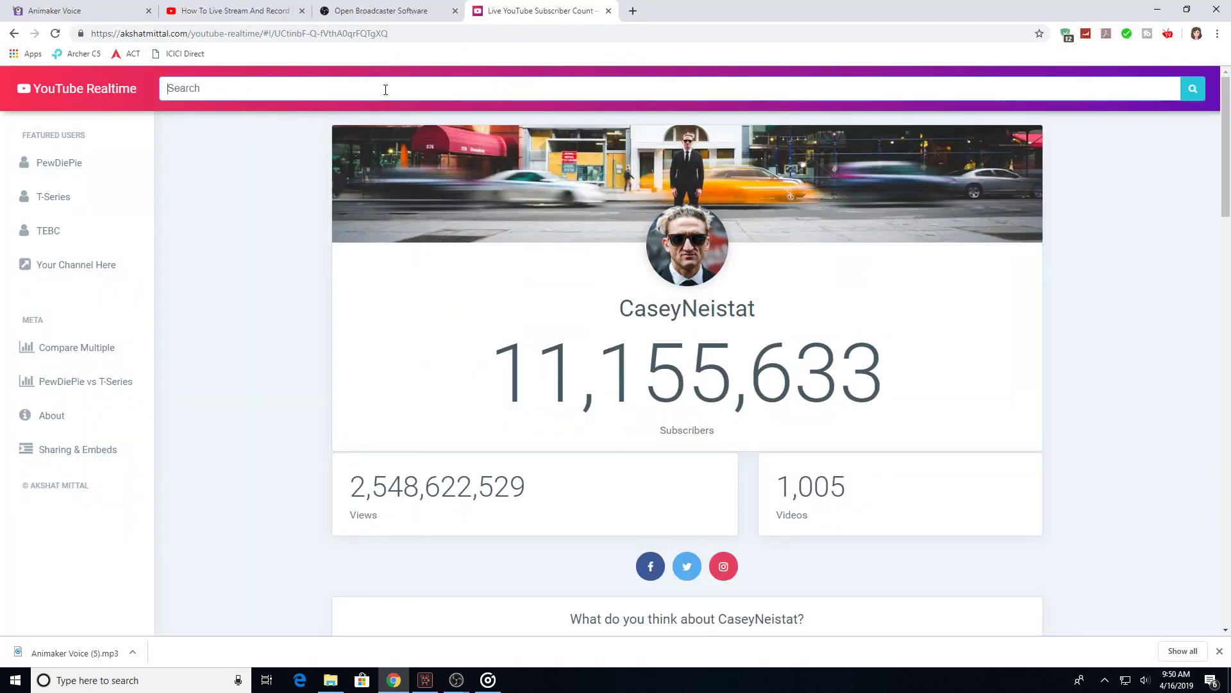
type("AH MAYOR")
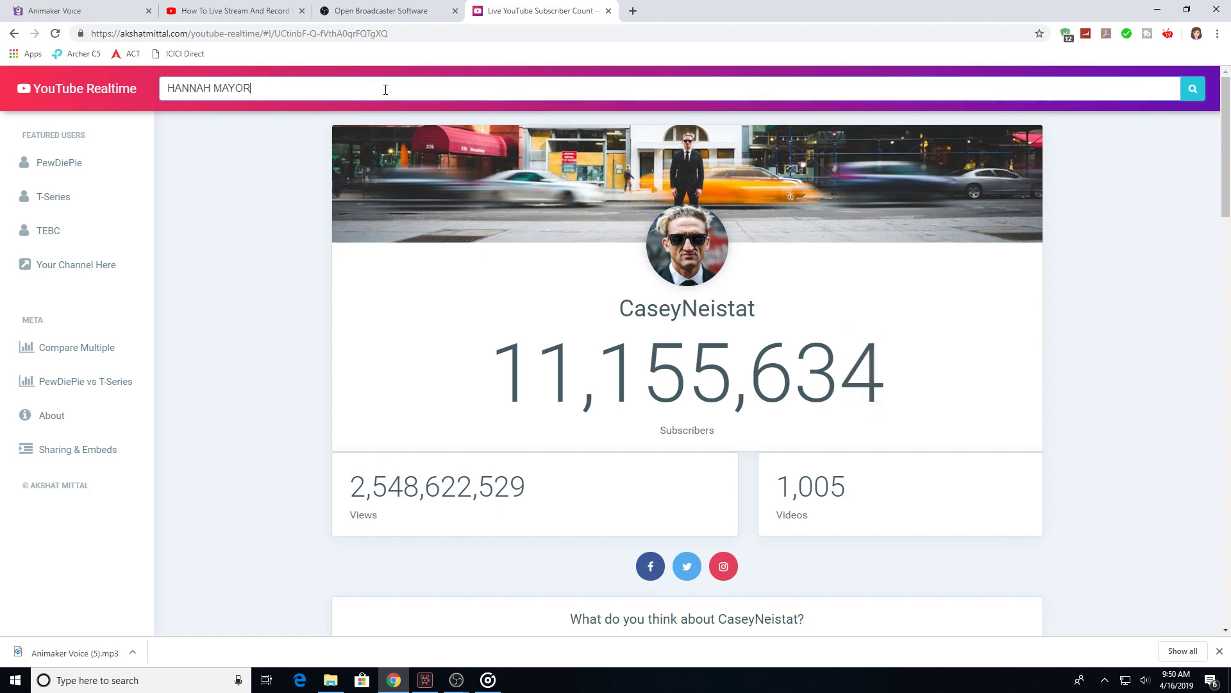
key("Return")
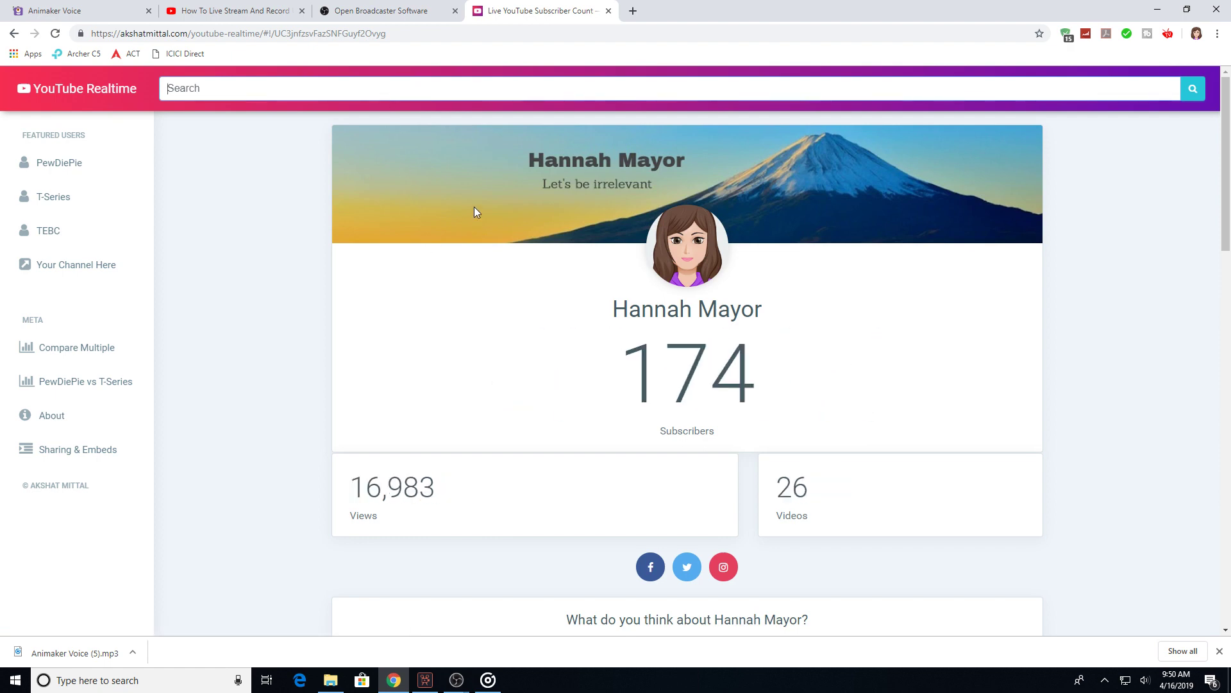
left_click_drag(386, 33, 46, 44)
key("ctrl+c")
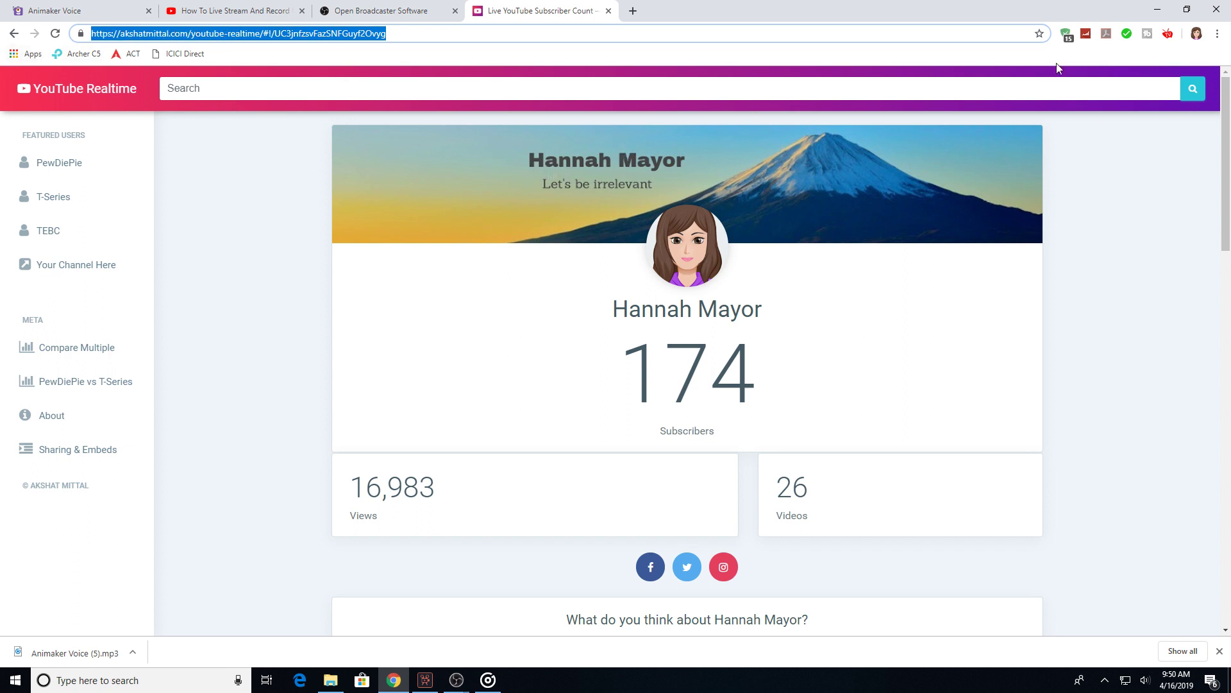
left_click(1157, 7)
mouse_move(456, 681)
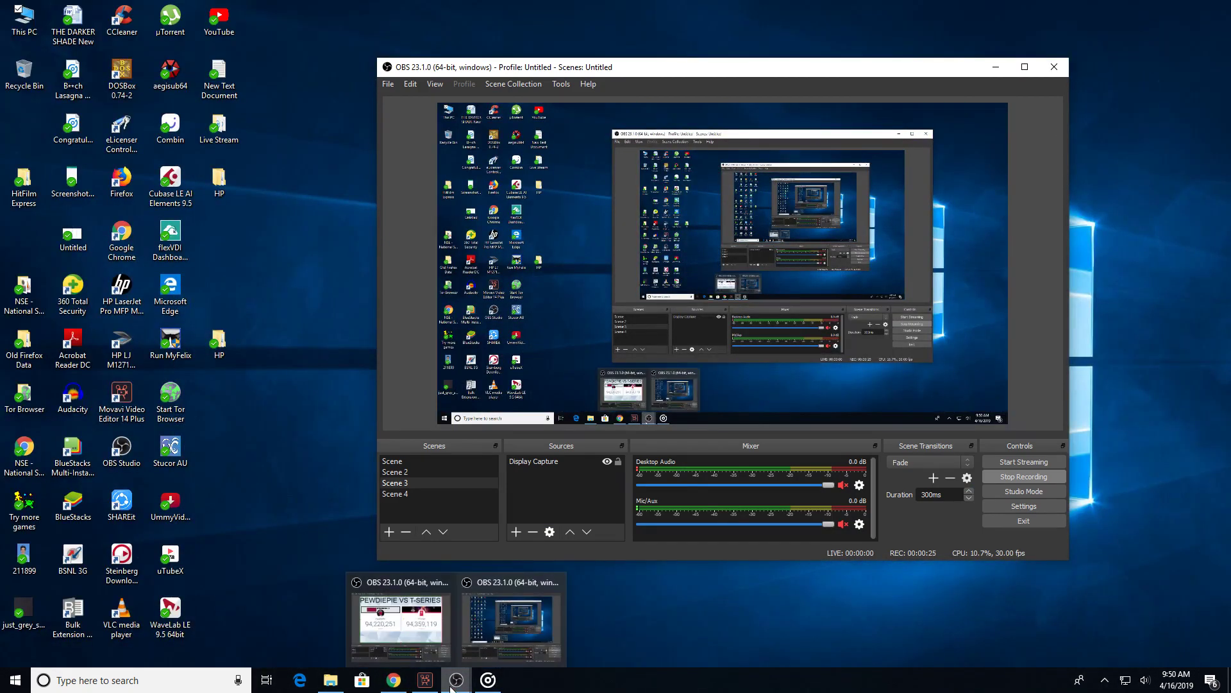
left_click(414, 625)
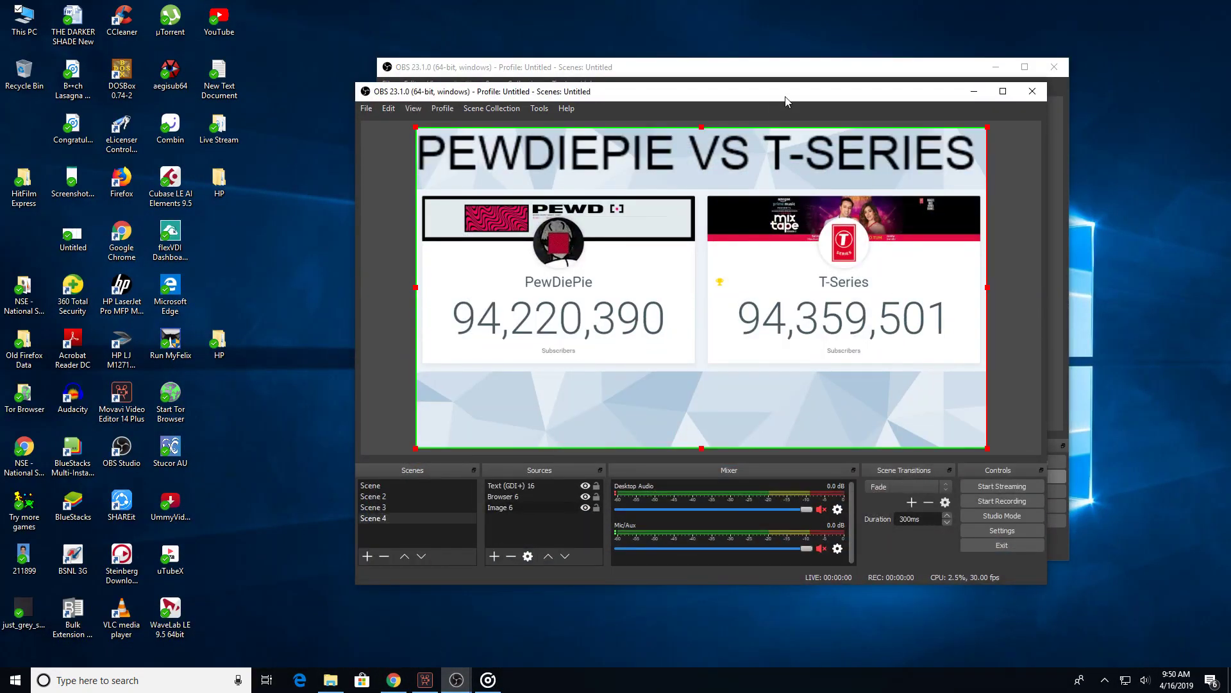
left_click_drag(785, 100, 814, 78)
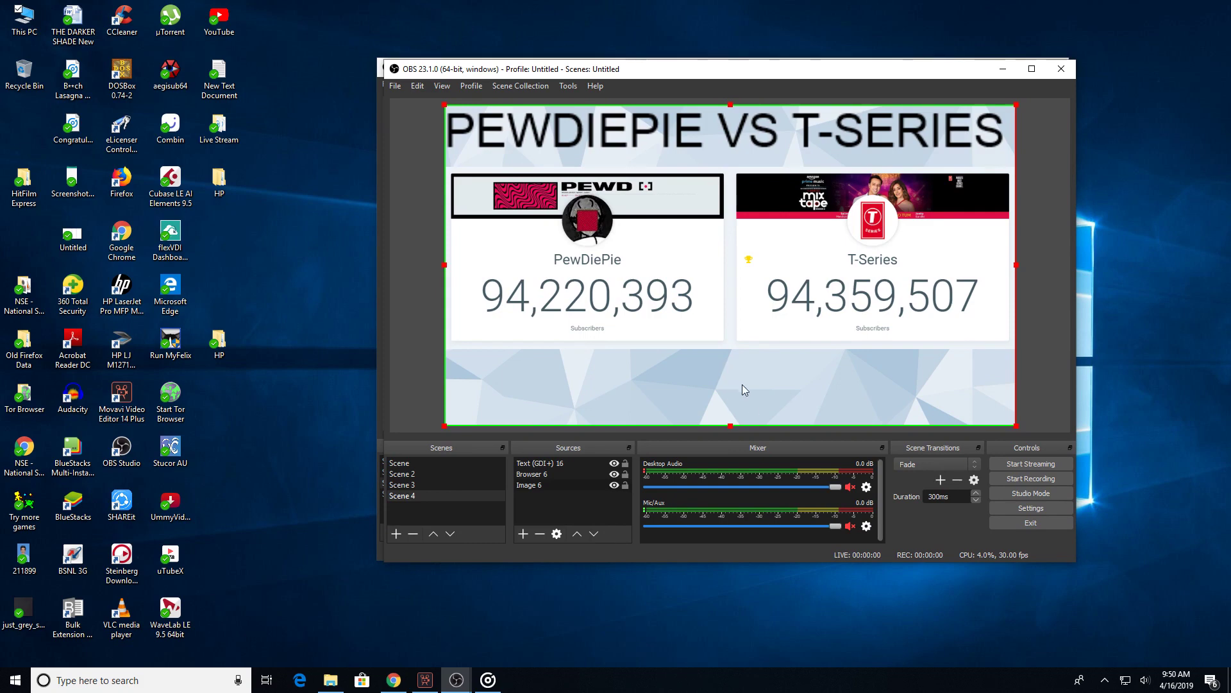
right_click(733, 378)
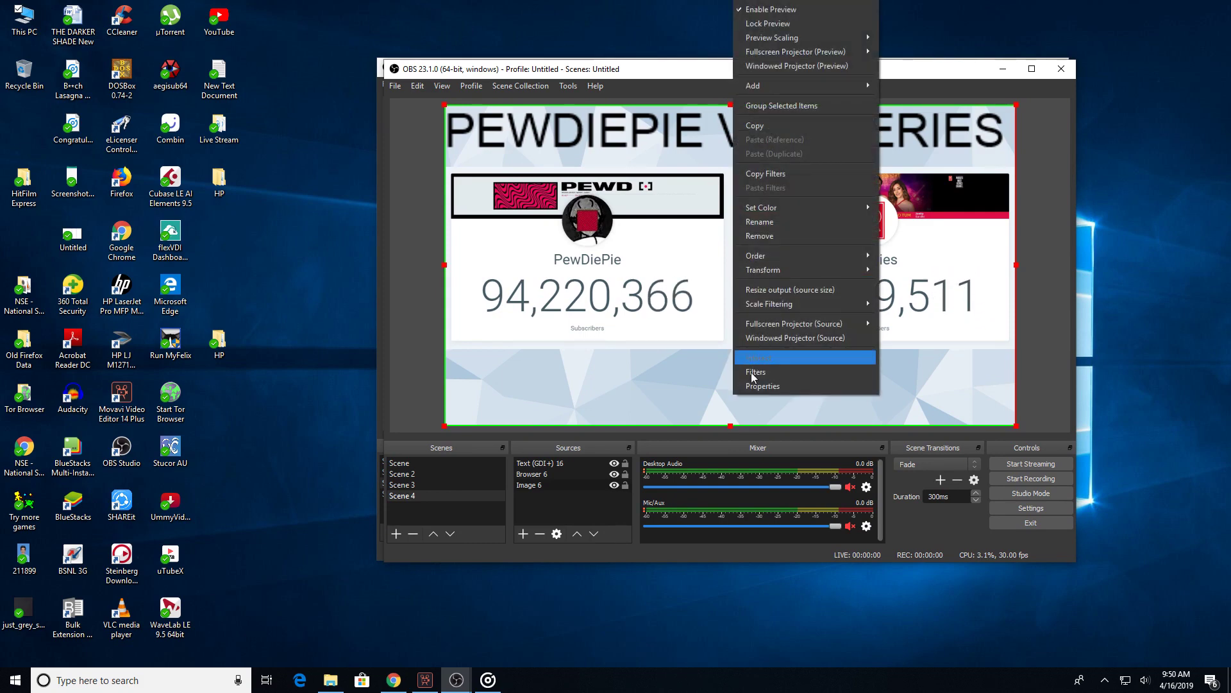
mouse_move(806, 86)
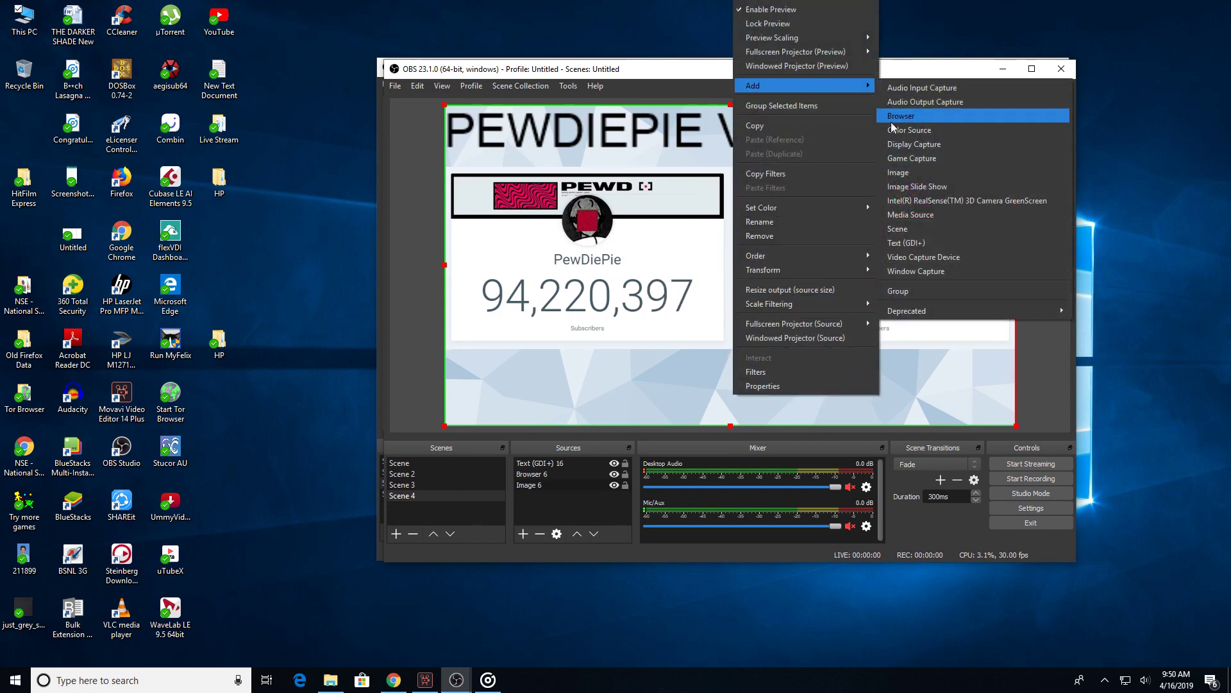
left_click(917, 116)
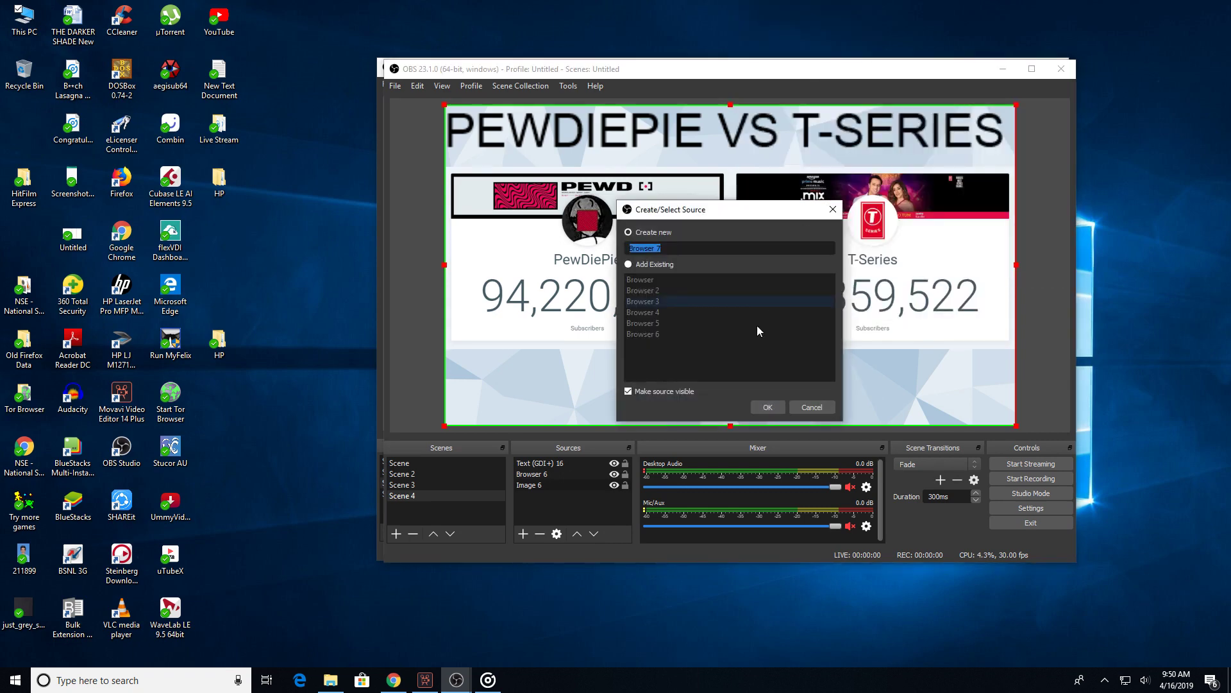
left_click(765, 408)
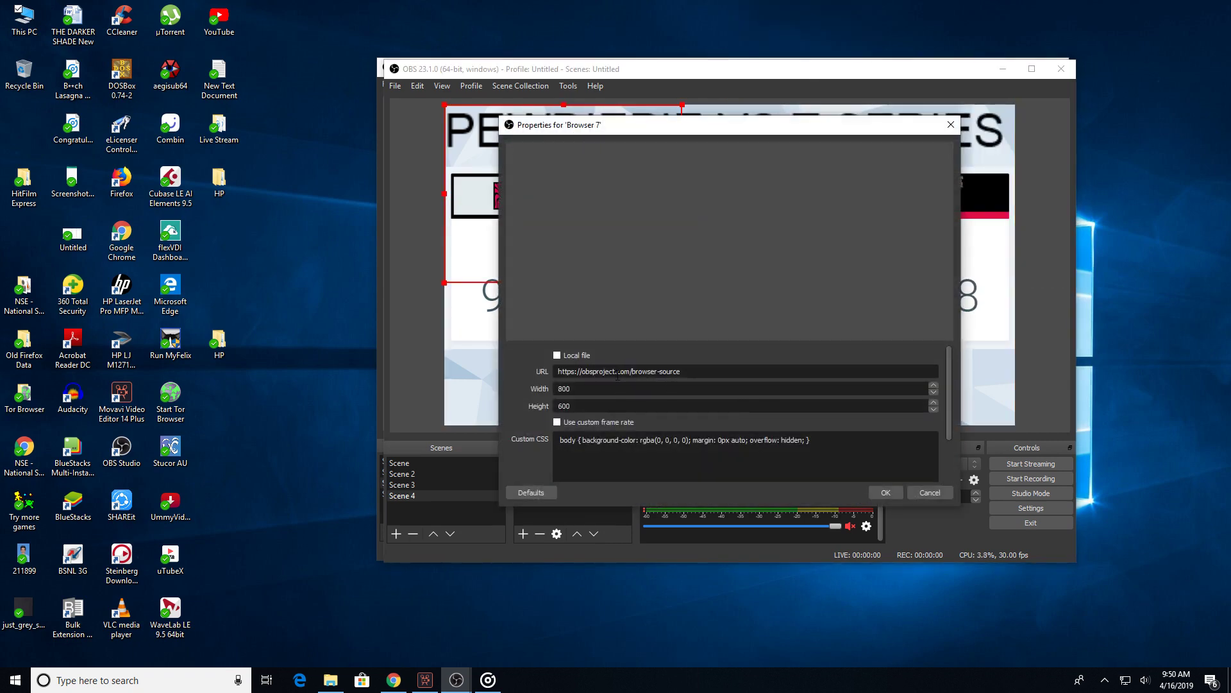
left_click_drag(664, 382, 519, 404)
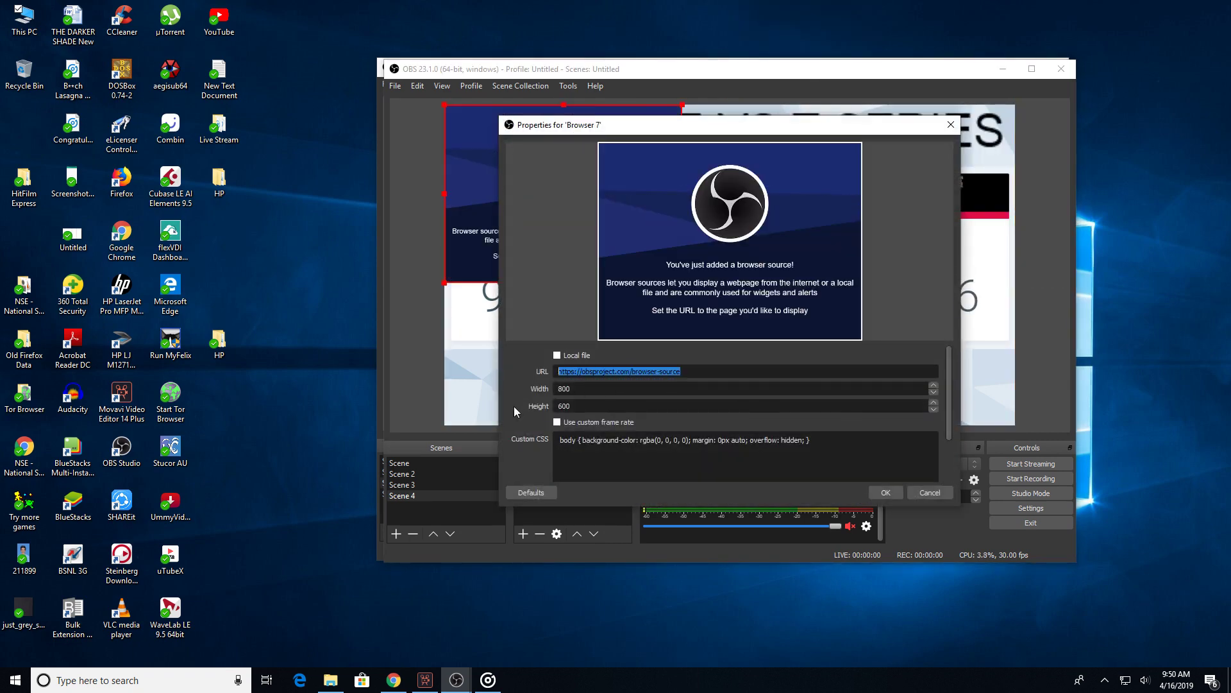
key("ctrl+v")
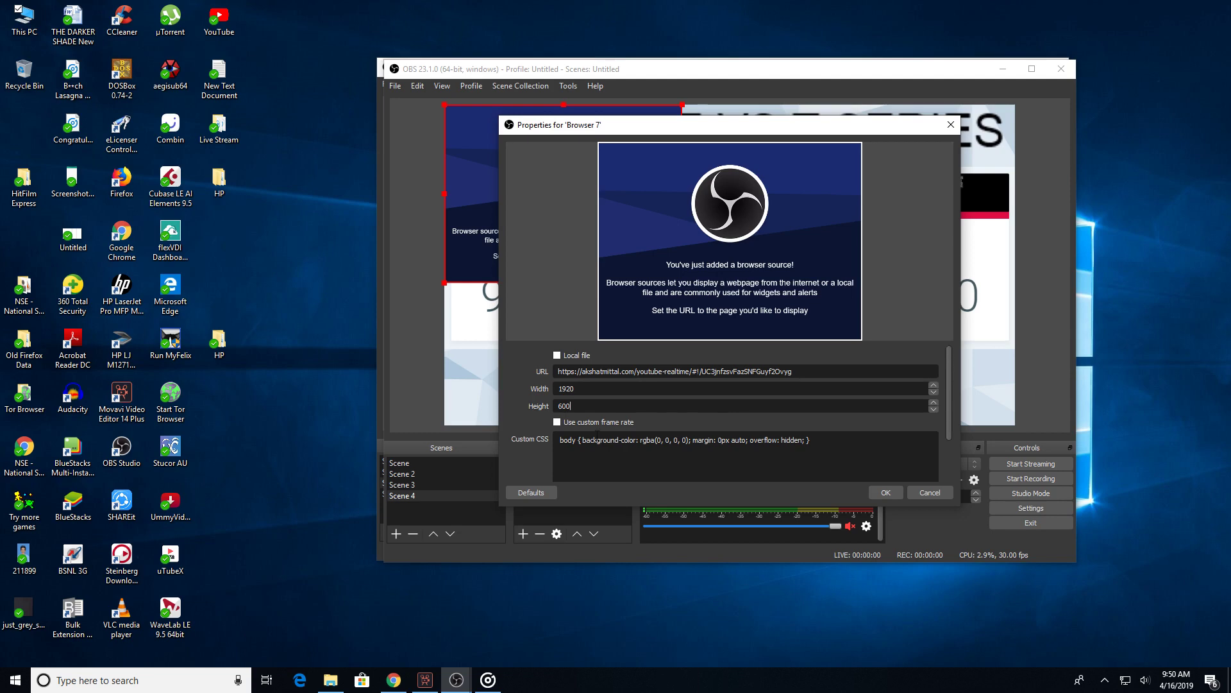
type("1080")
left_click(886, 496)
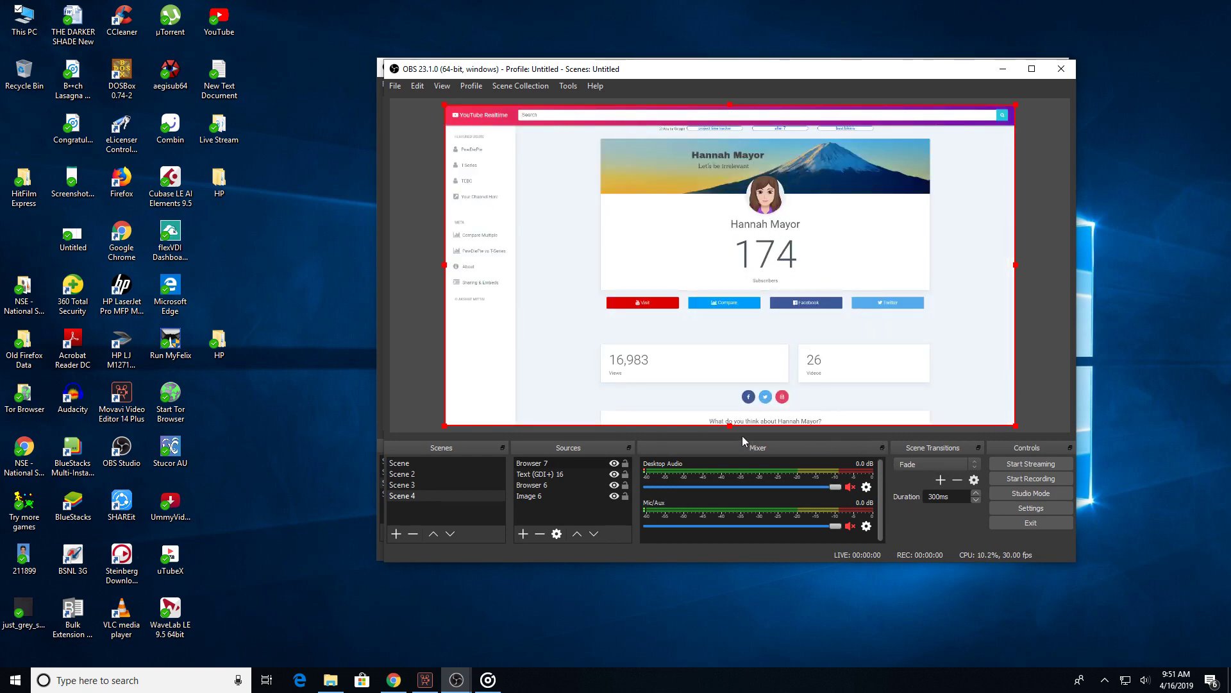
Step: Crop the channel counter browser source down to just the 174 subscriber count
left_click_drag(730, 426, 755, 284, "alt")
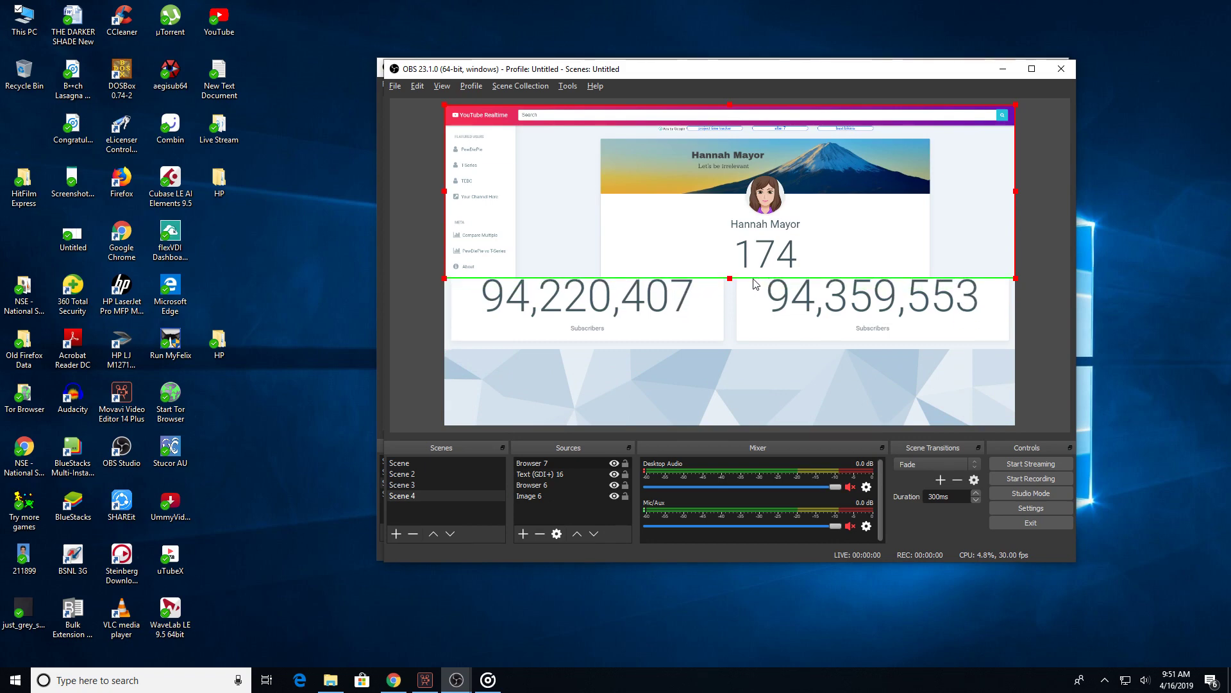
left_click_drag(731, 109, 698, 245, "alt")
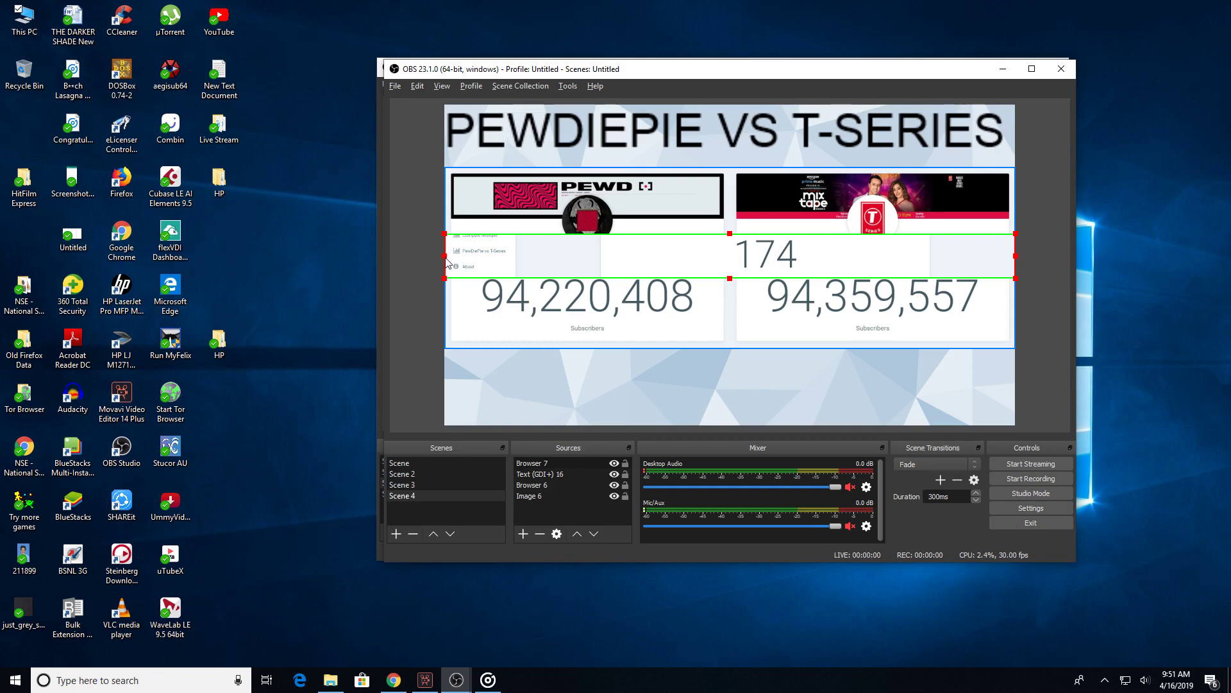
left_click_drag(446, 256, 726, 270, "alt")
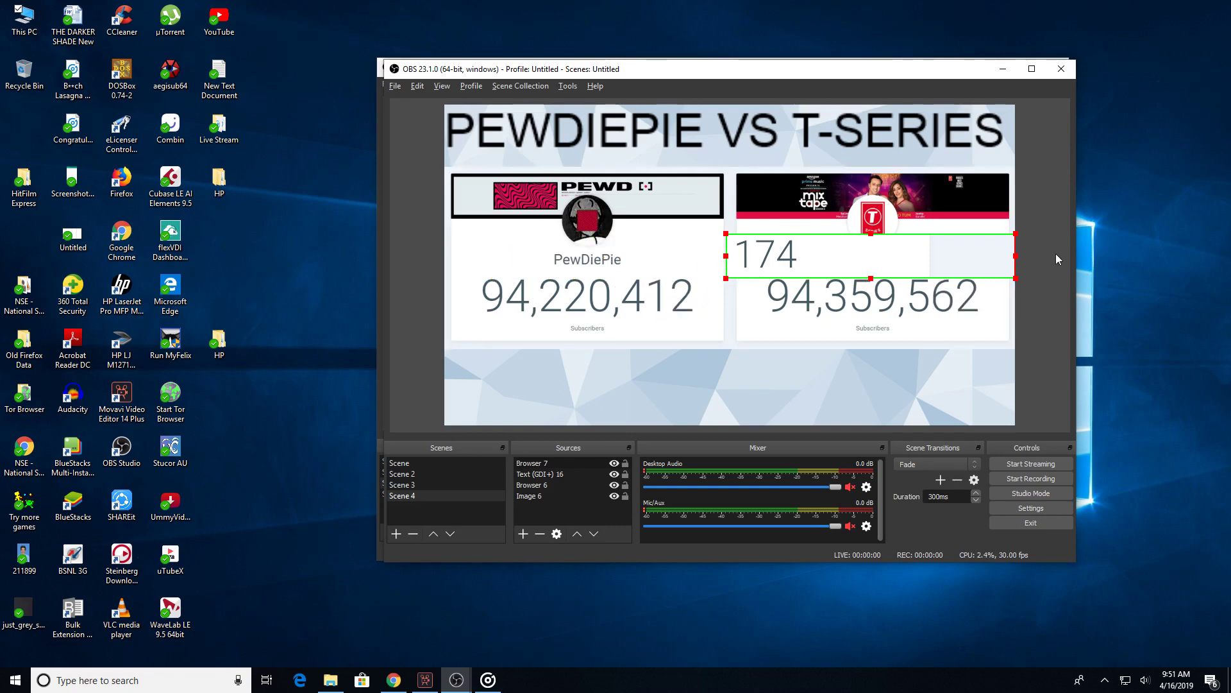
left_click_drag(1017, 258, 810, 284, "alt")
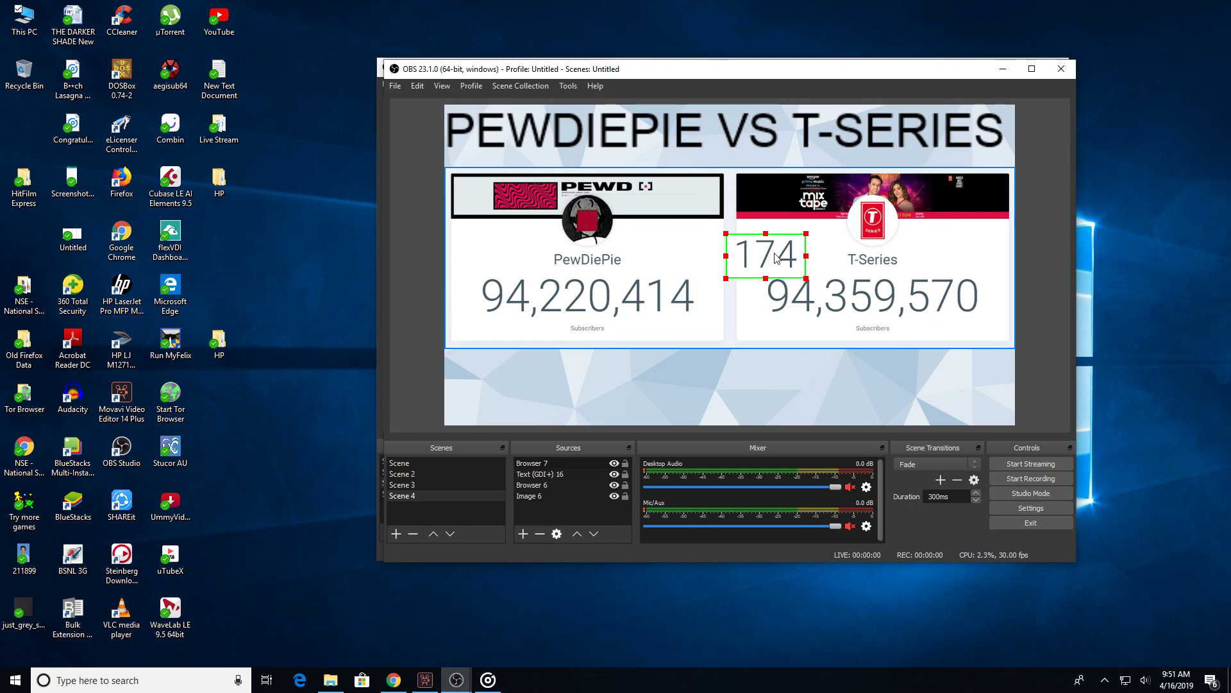
Step: Move the cropped 174 count to the lower right of the scene
left_click_drag(776, 257, 955, 392)
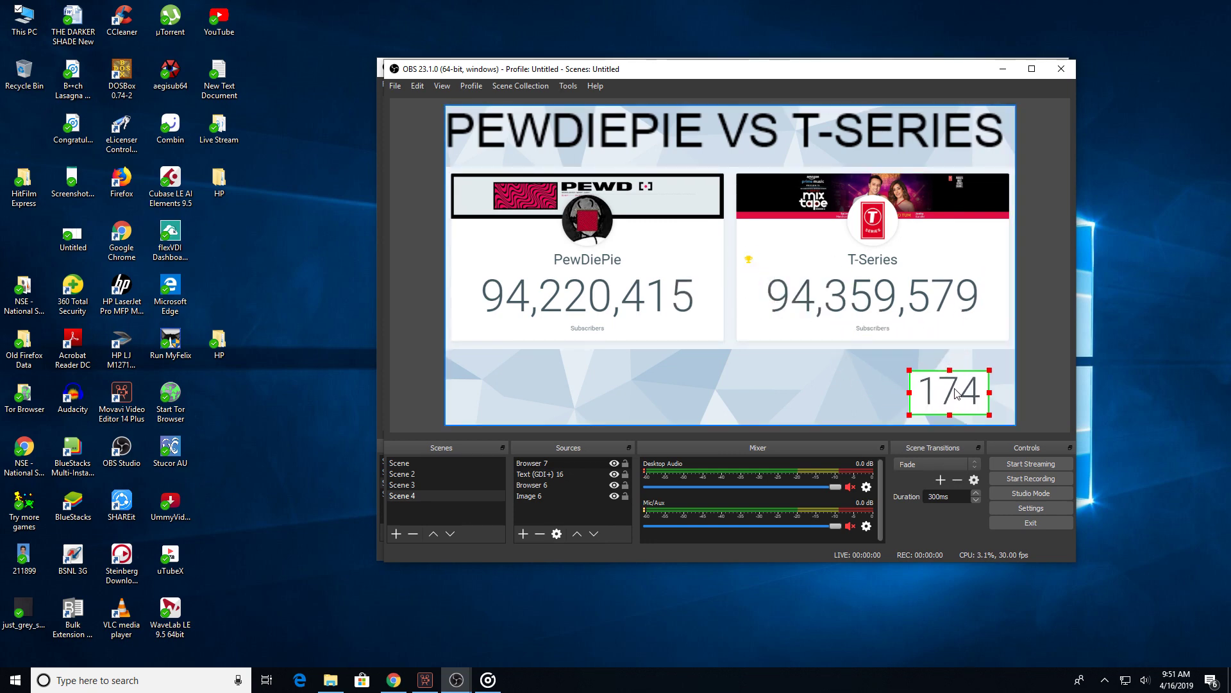
left_click(871, 394)
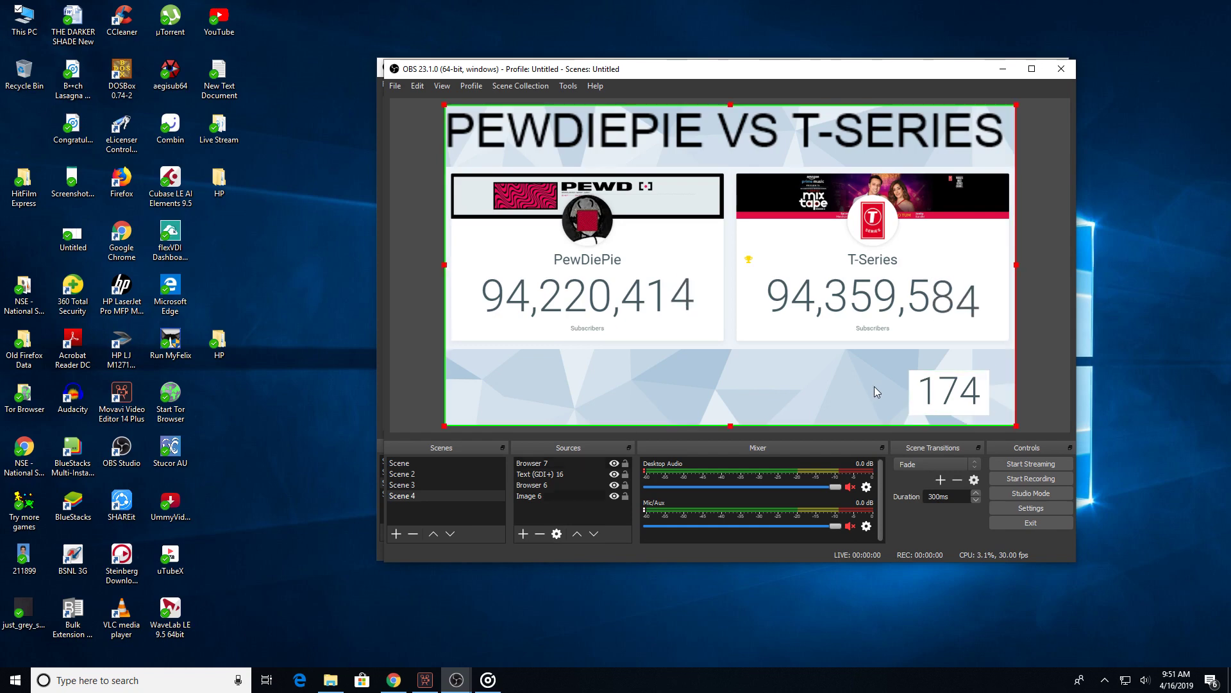
right_click(826, 386)
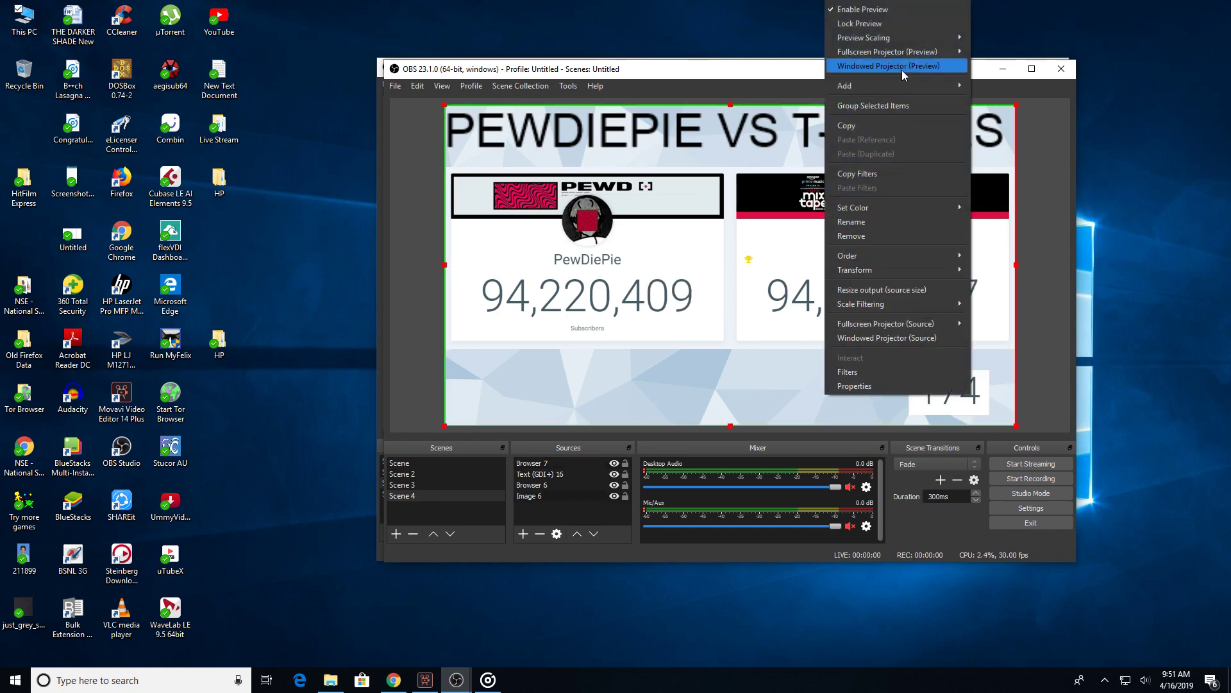
mouse_move(898, 86)
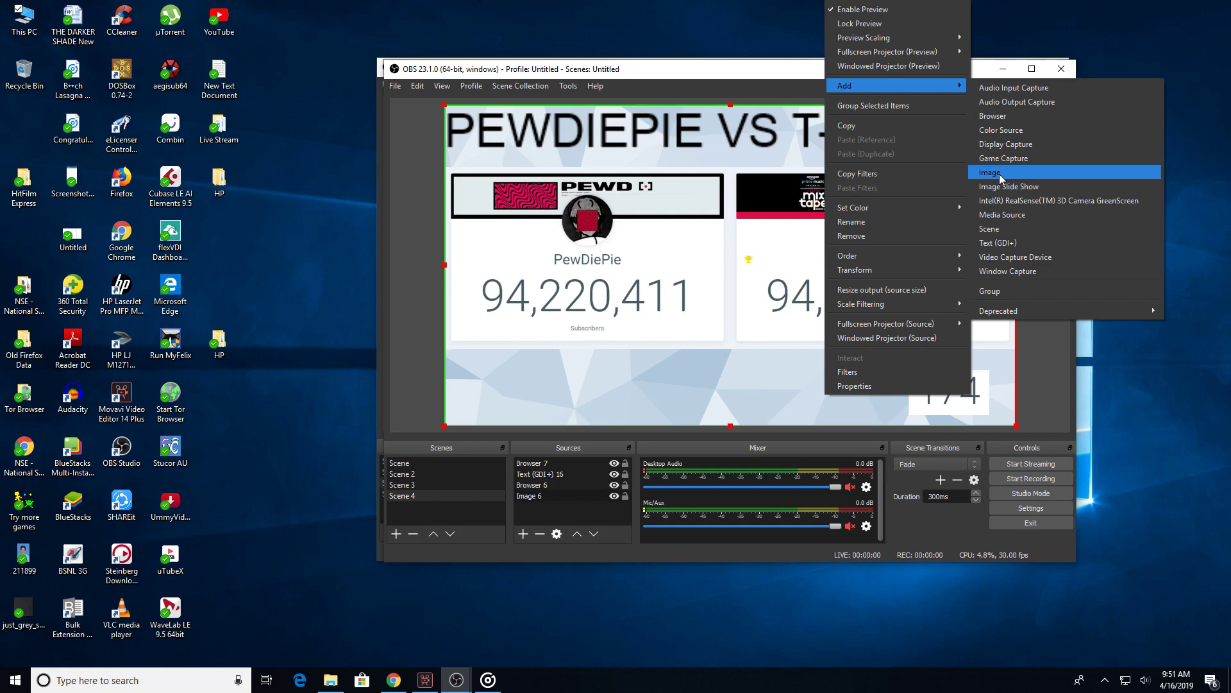
Step: Create a new image source loading myAvatar.png from the Desktop's Live Stream folder
left_click(997, 173)
left_click(771, 403)
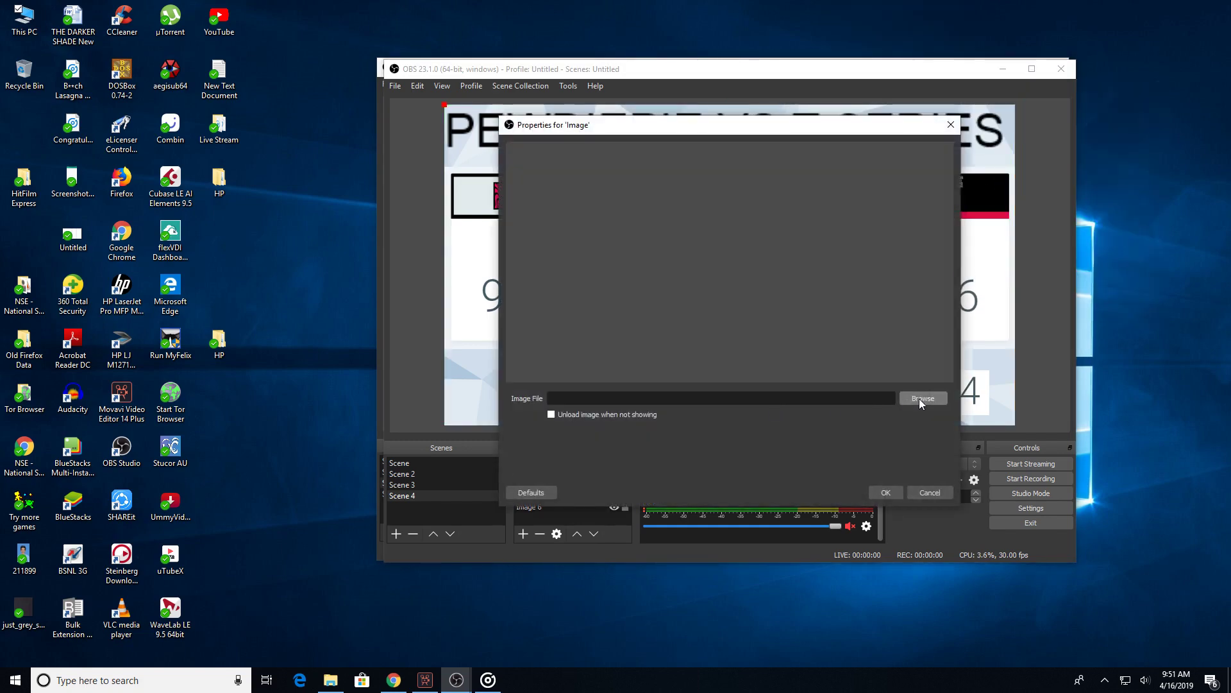
left_click(918, 399)
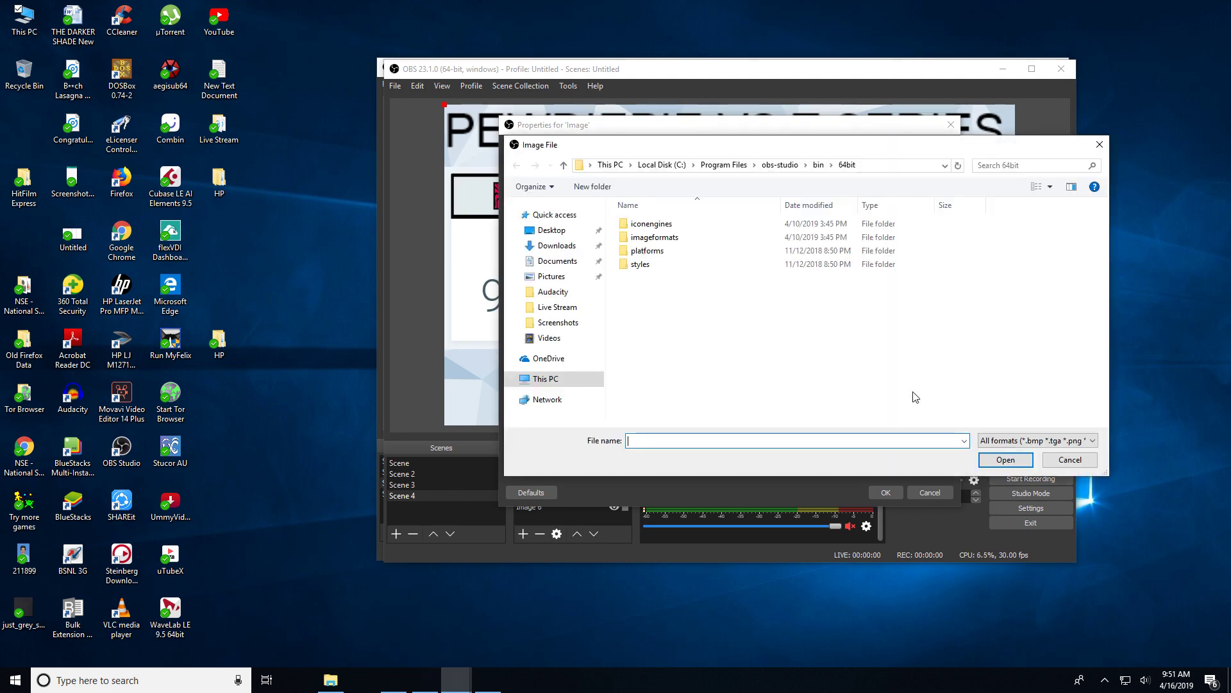
left_click(558, 307)
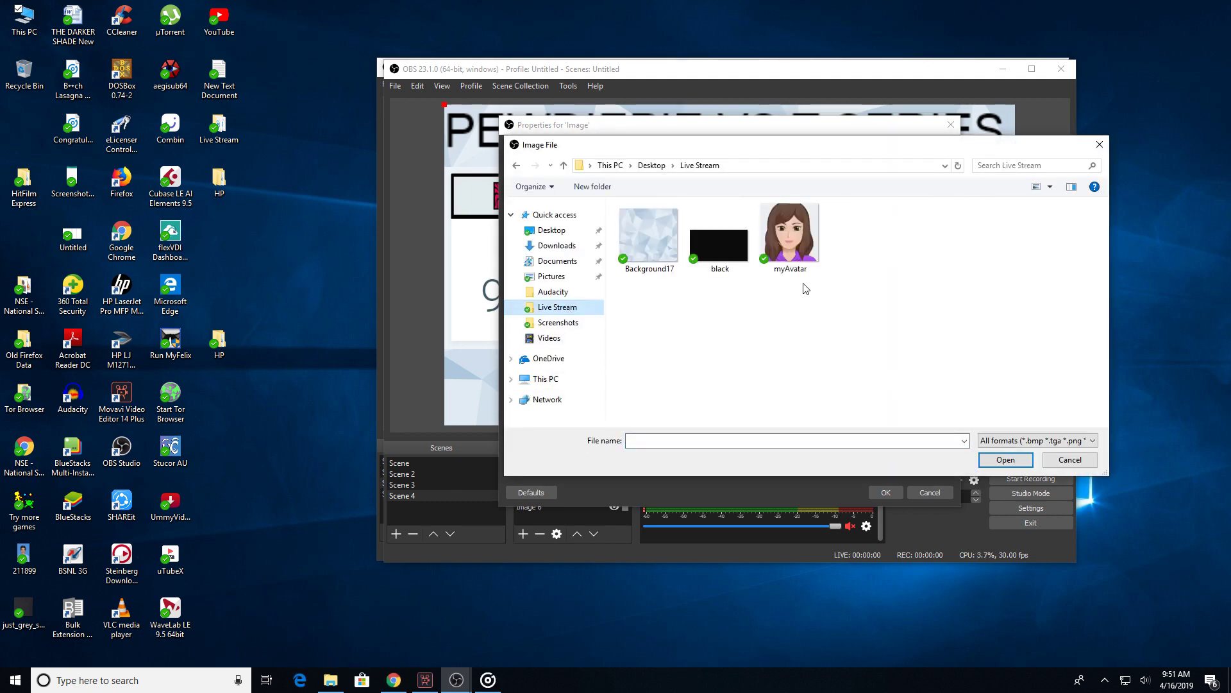
left_click(788, 250)
double_click(789, 250)
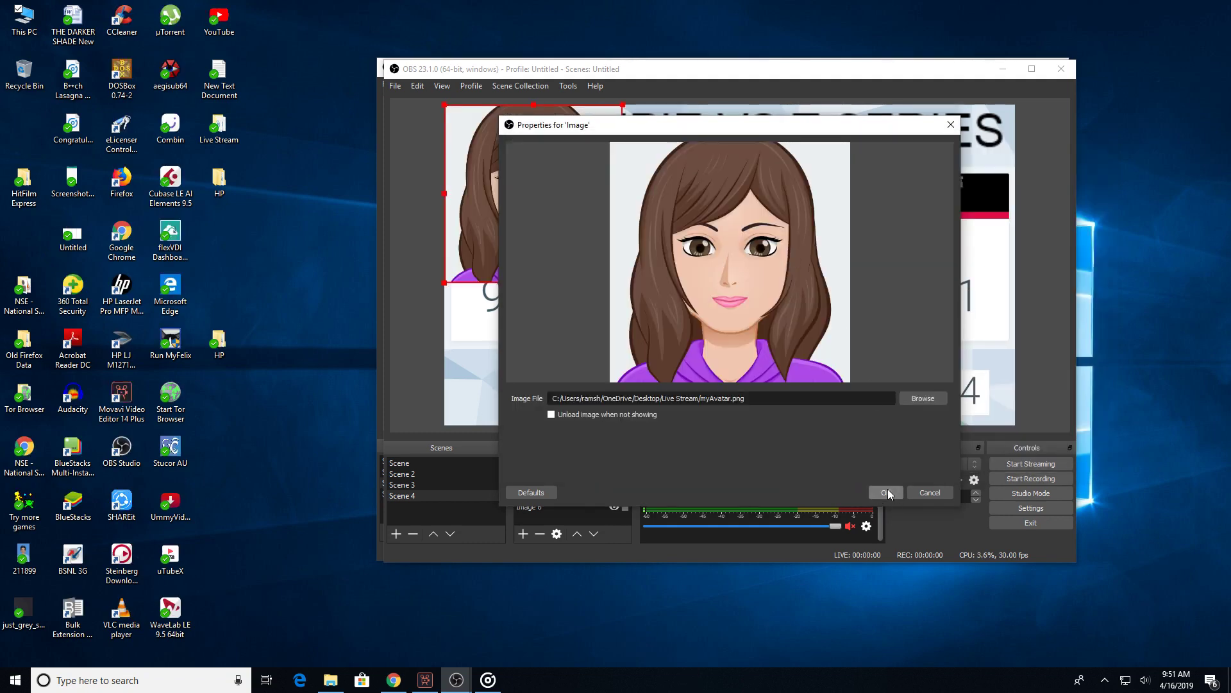
left_click(888, 492)
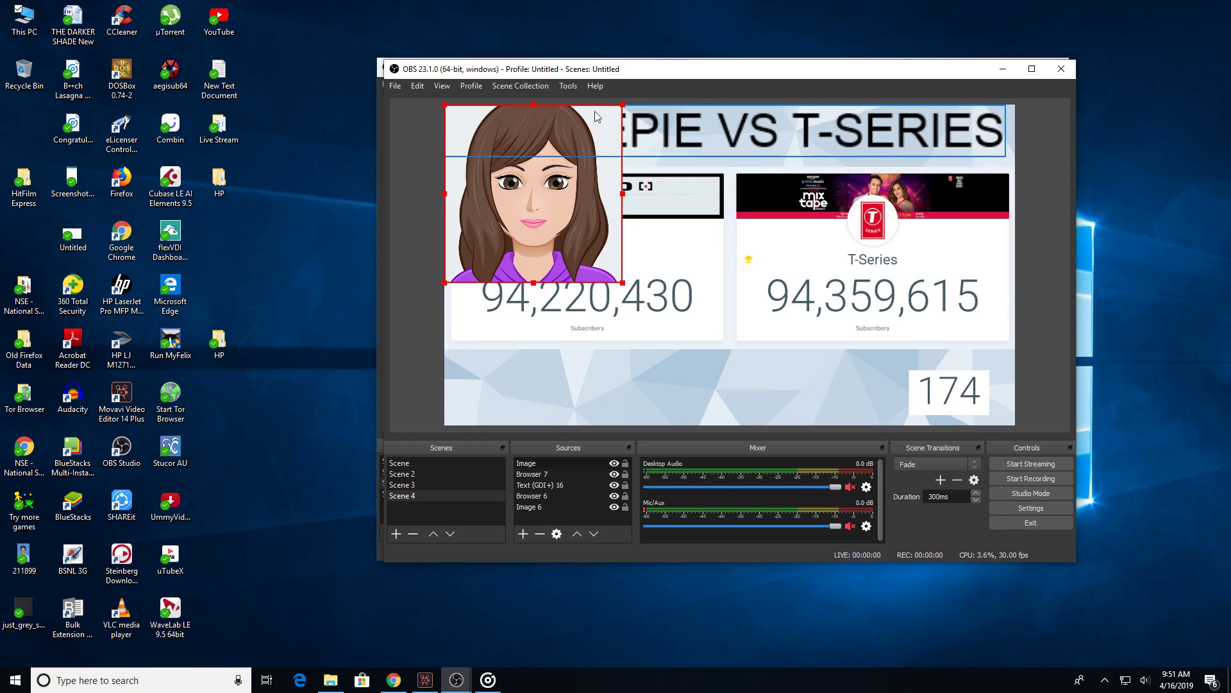
Step: Shrink the avatar image and fit it beside the 174 counter at bottom right
mouse_move(573, 128)
left_mouse_down()
mouse_move(724, 269)
mouse_move(731, 238)
left_mouse_up()
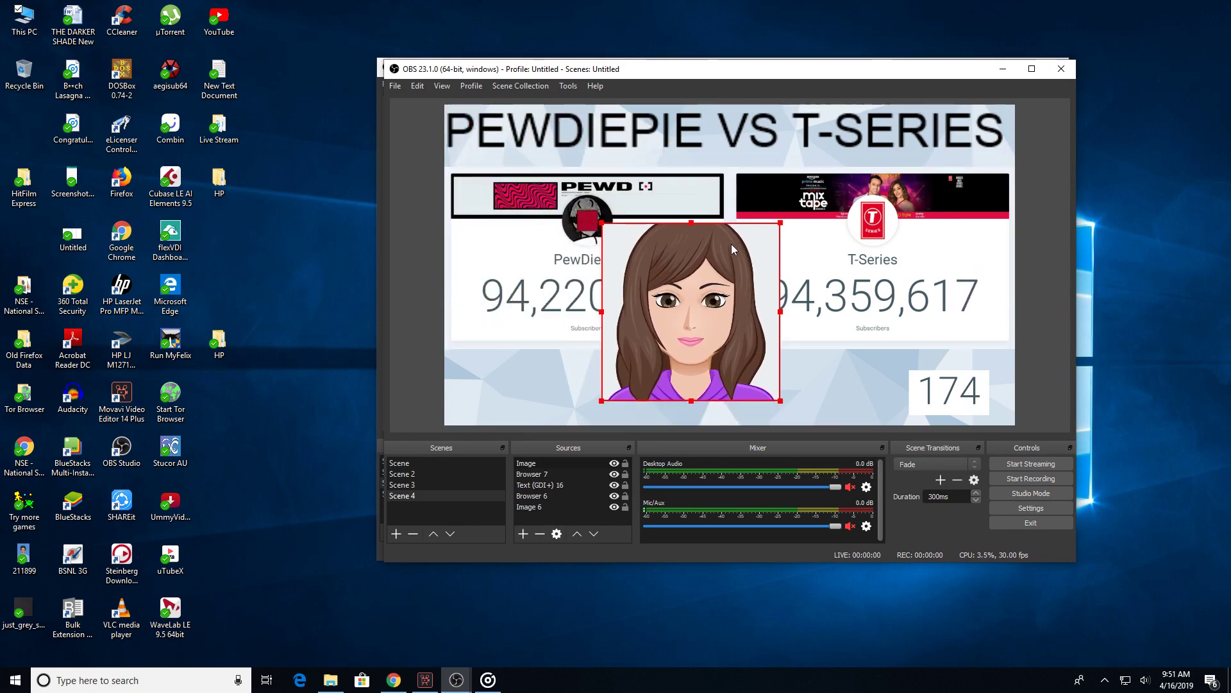
left_click_drag(606, 227, 740, 354)
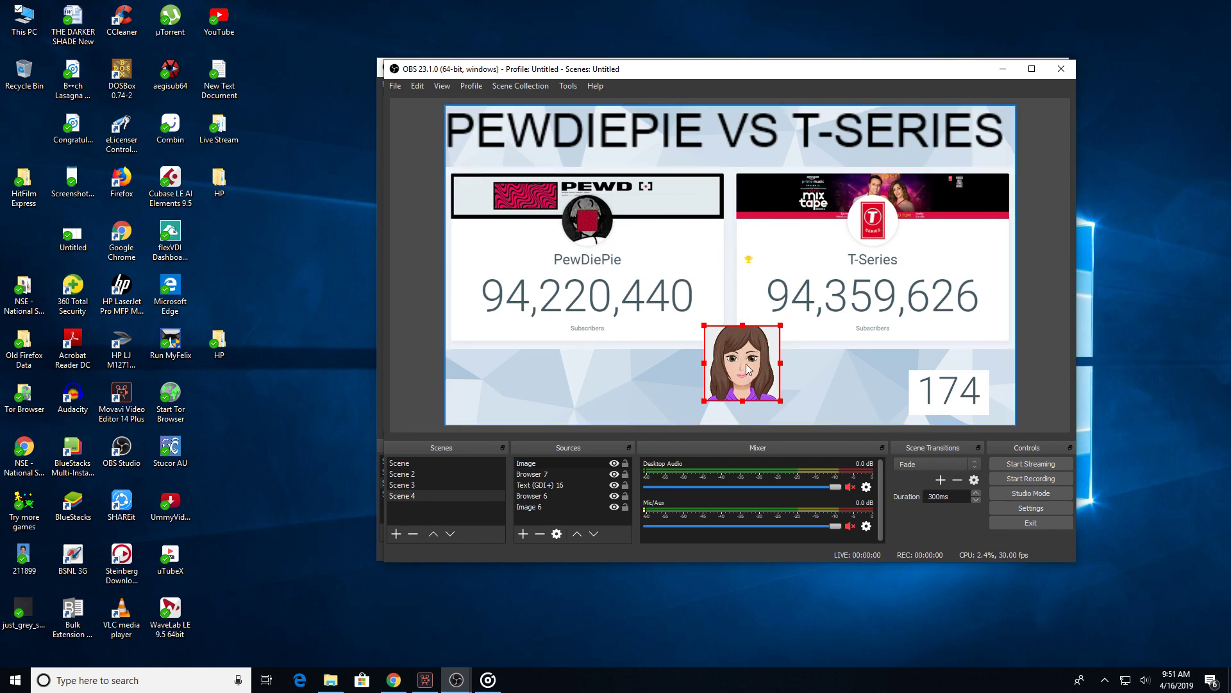
left_click_drag(740, 355, 808, 377)
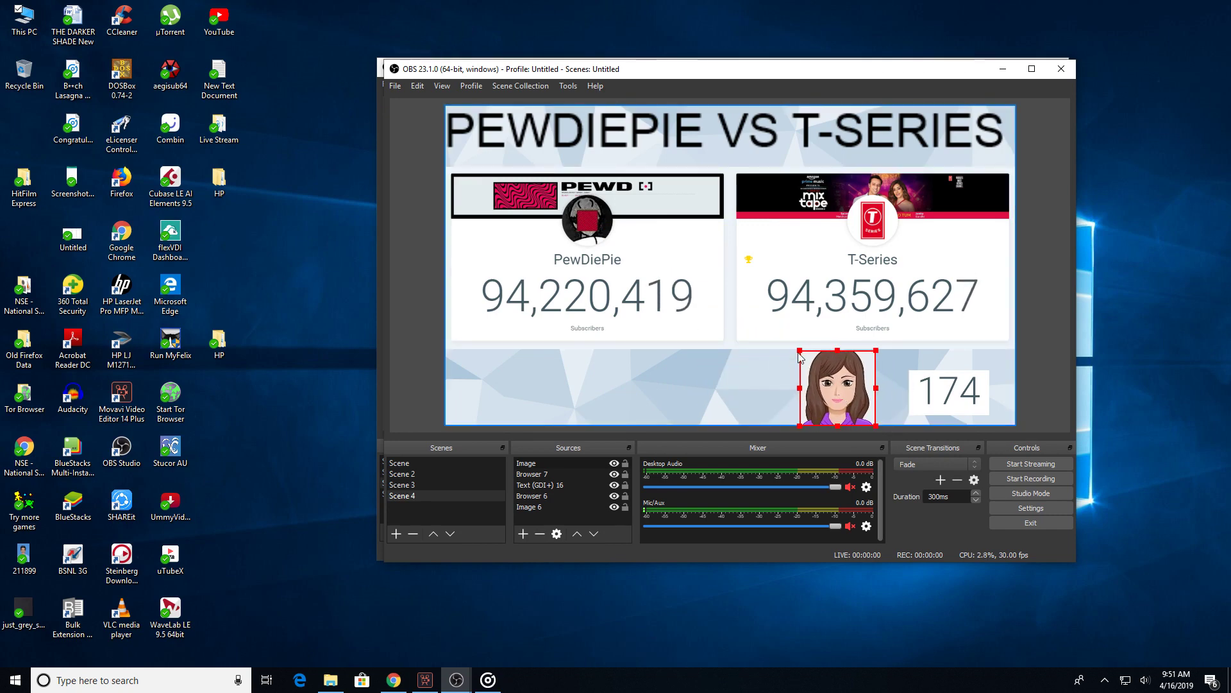
left_click_drag(799, 357, 868, 388)
Step: Make the 174 counter smaller and nudge it slightly left
left_click(916, 377)
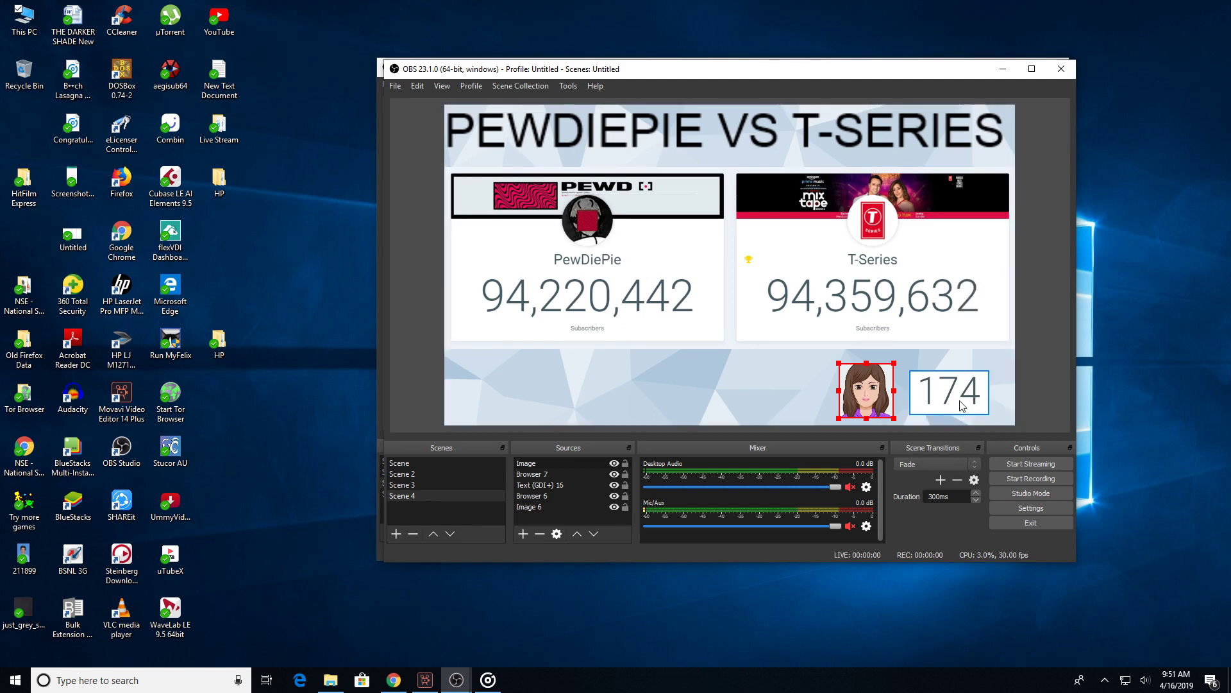
left_click_drag(910, 371, 931, 387)
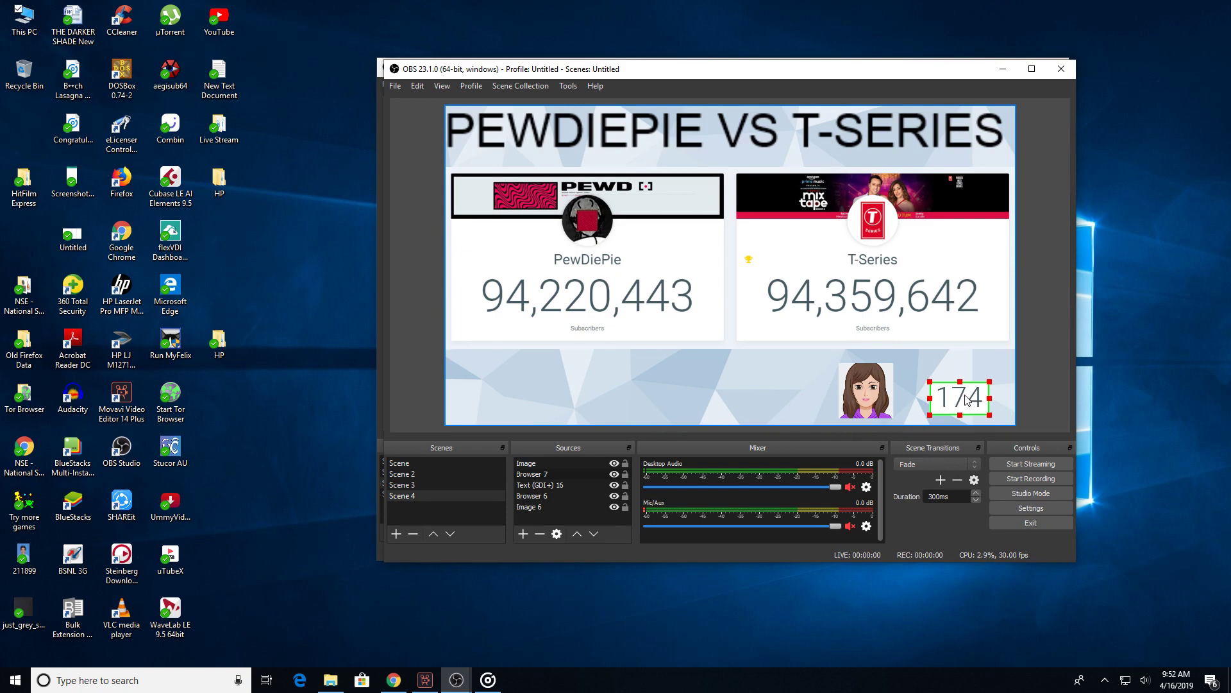
left_click_drag(967, 399, 959, 398)
left_click(890, 395)
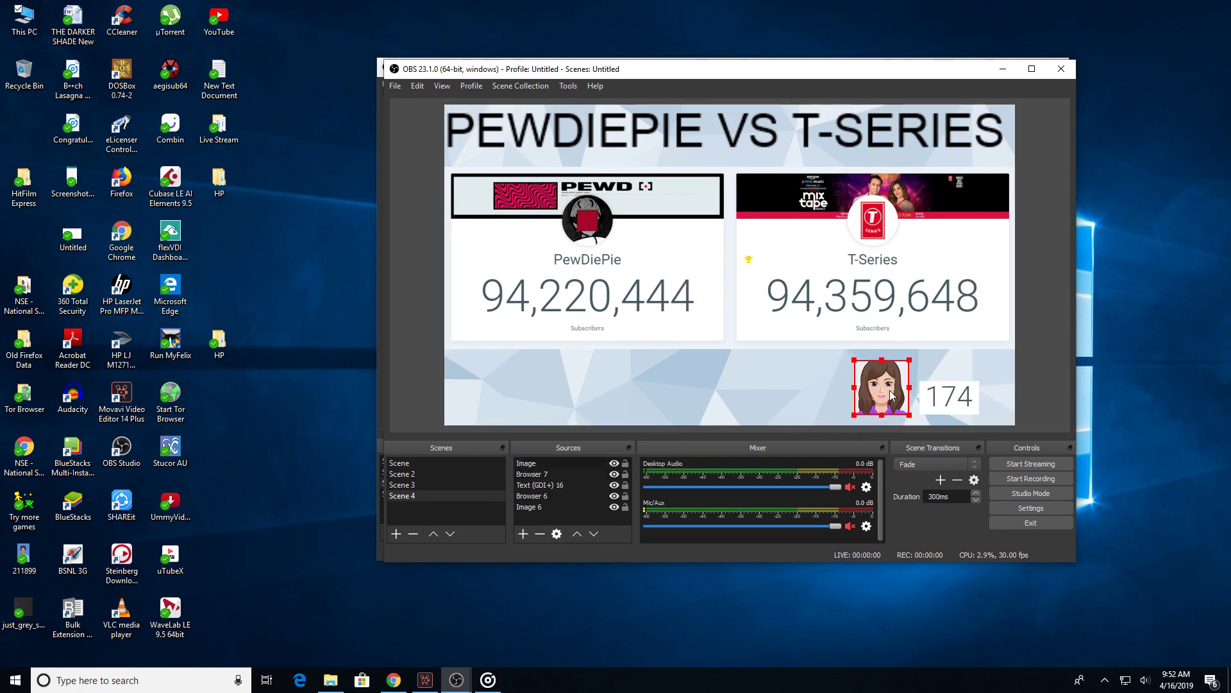
left_click(957, 400)
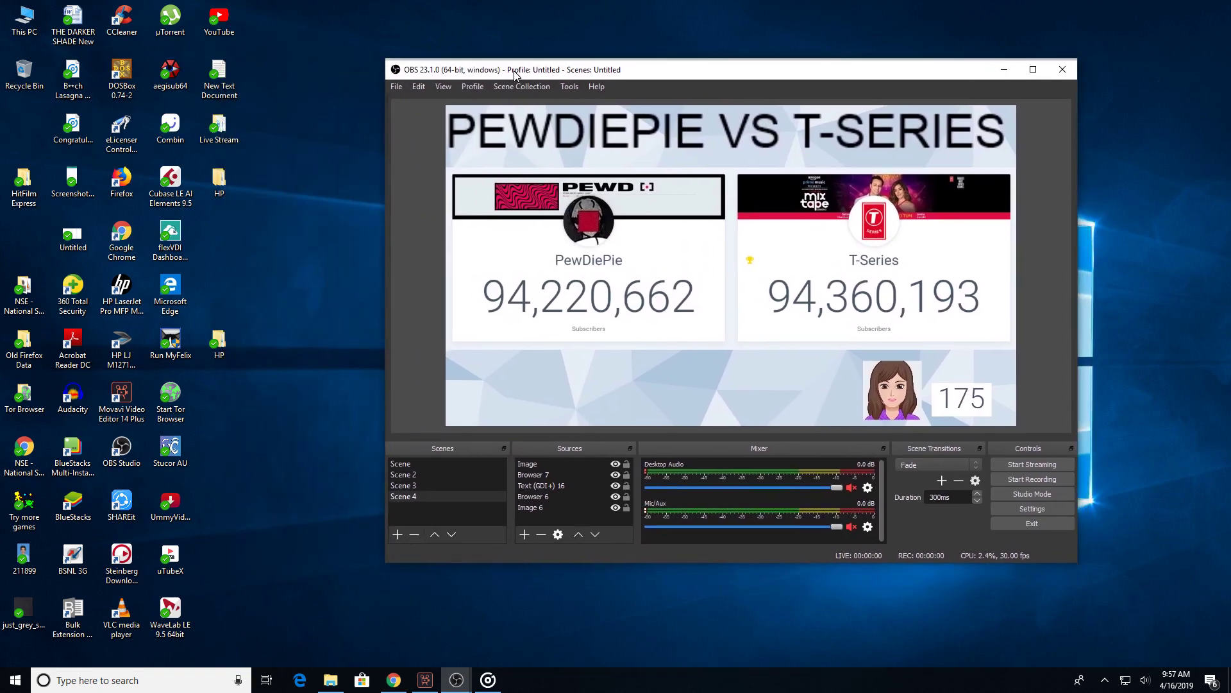
Step: Add a Color Key filter to the 175 counter source
left_click(967, 395)
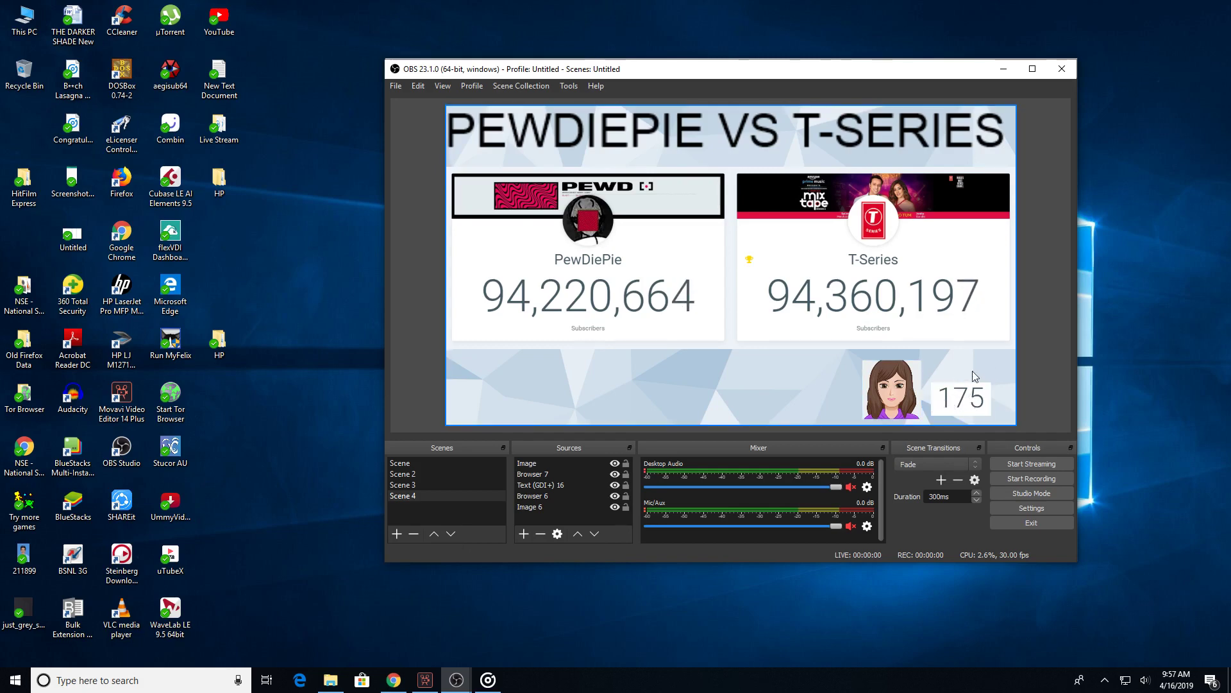
left_click(963, 402)
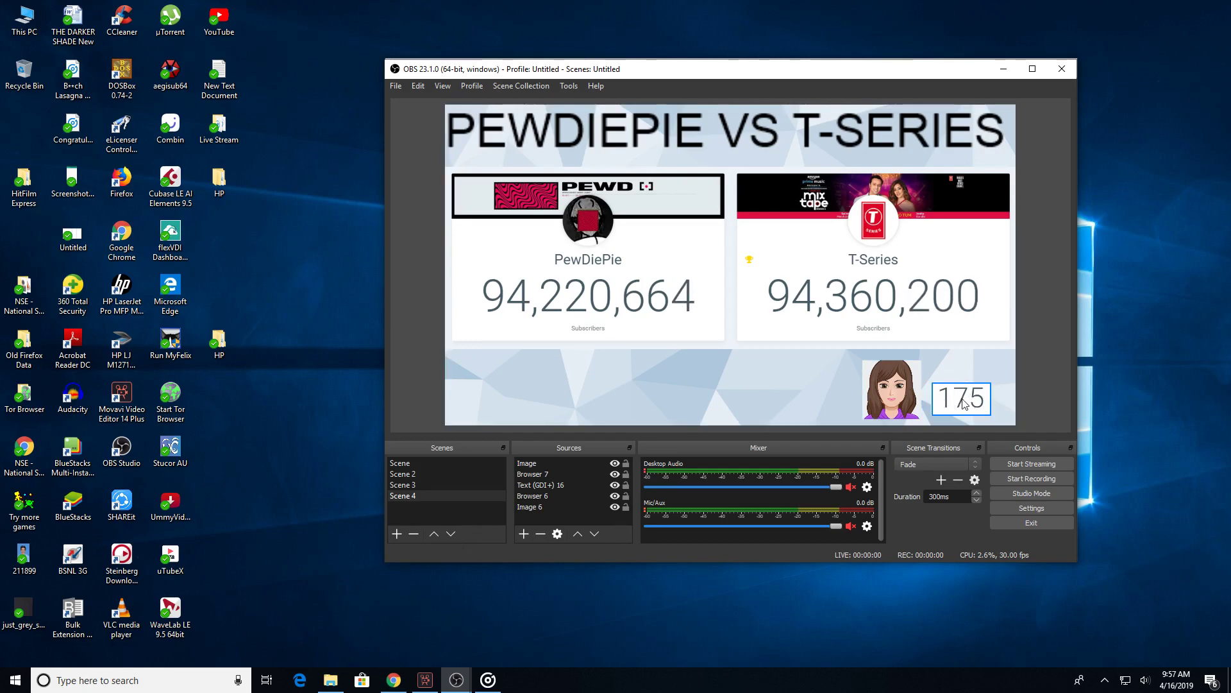
left_click(960, 403)
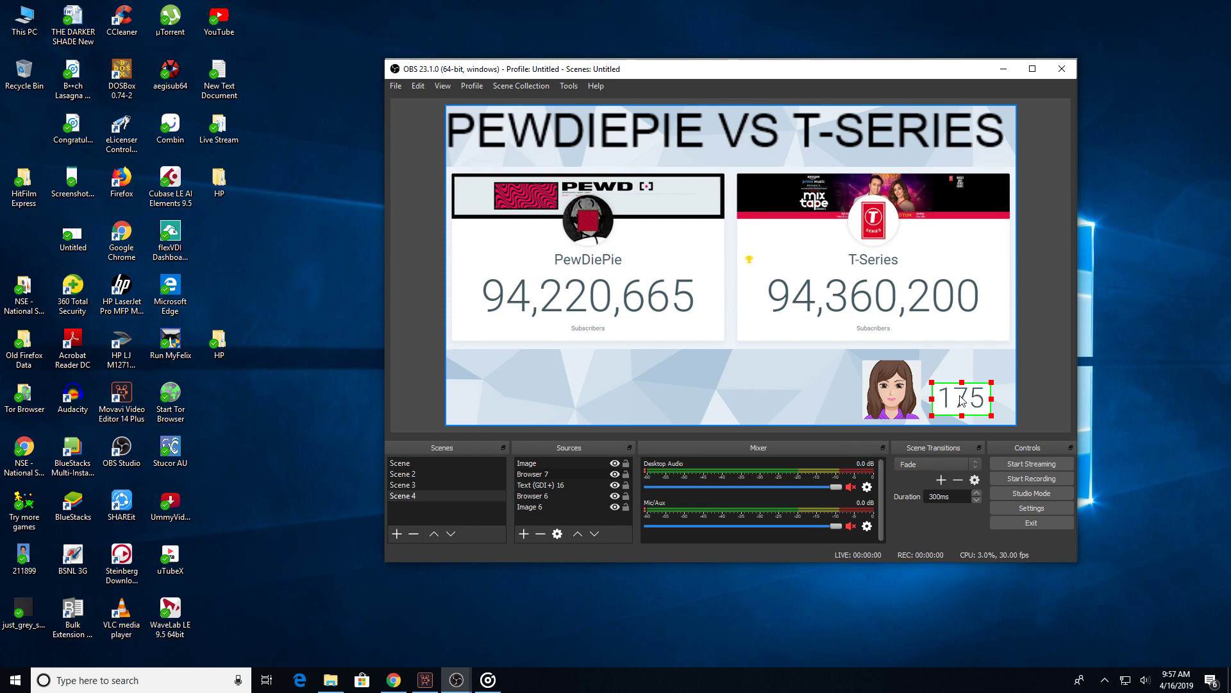
right_click(960, 402)
left_click(985, 378)
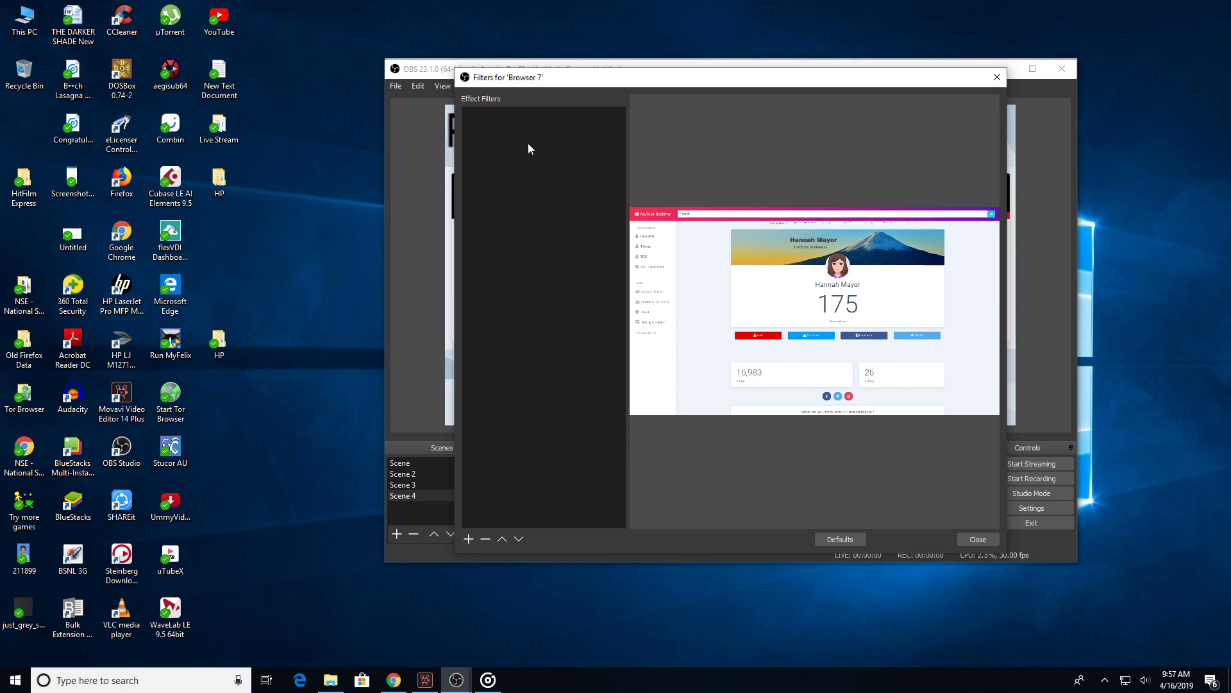
right_click(509, 147)
left_click(590, 198)
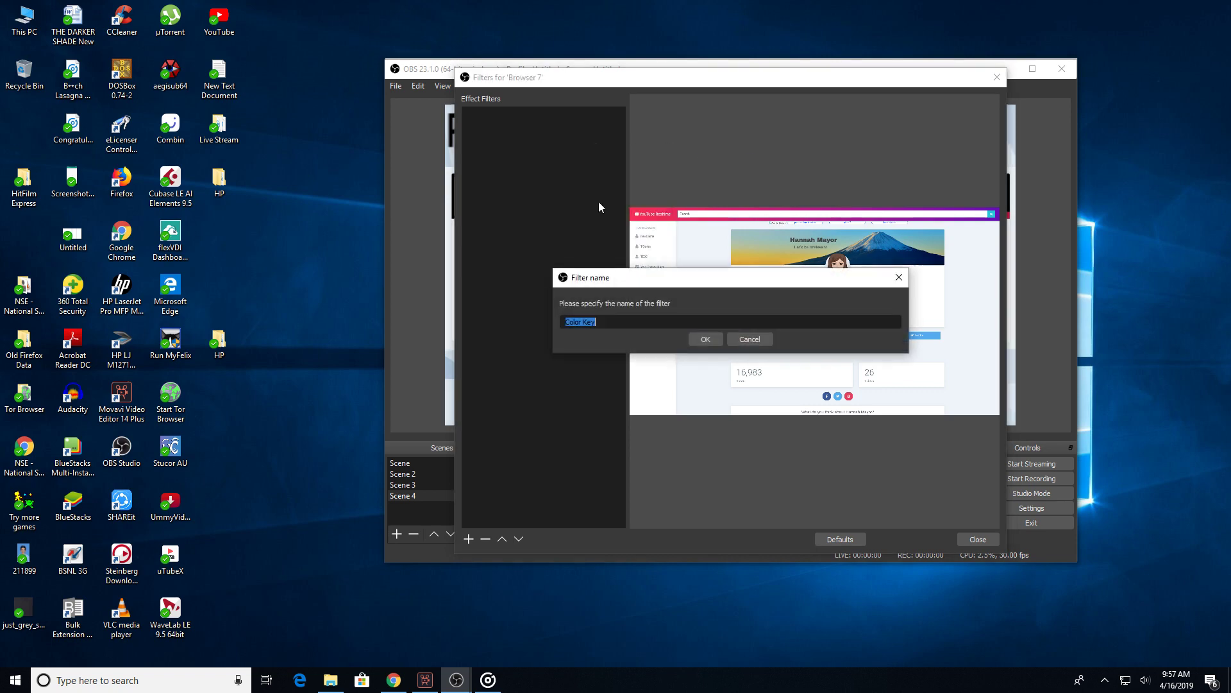
left_click(701, 341)
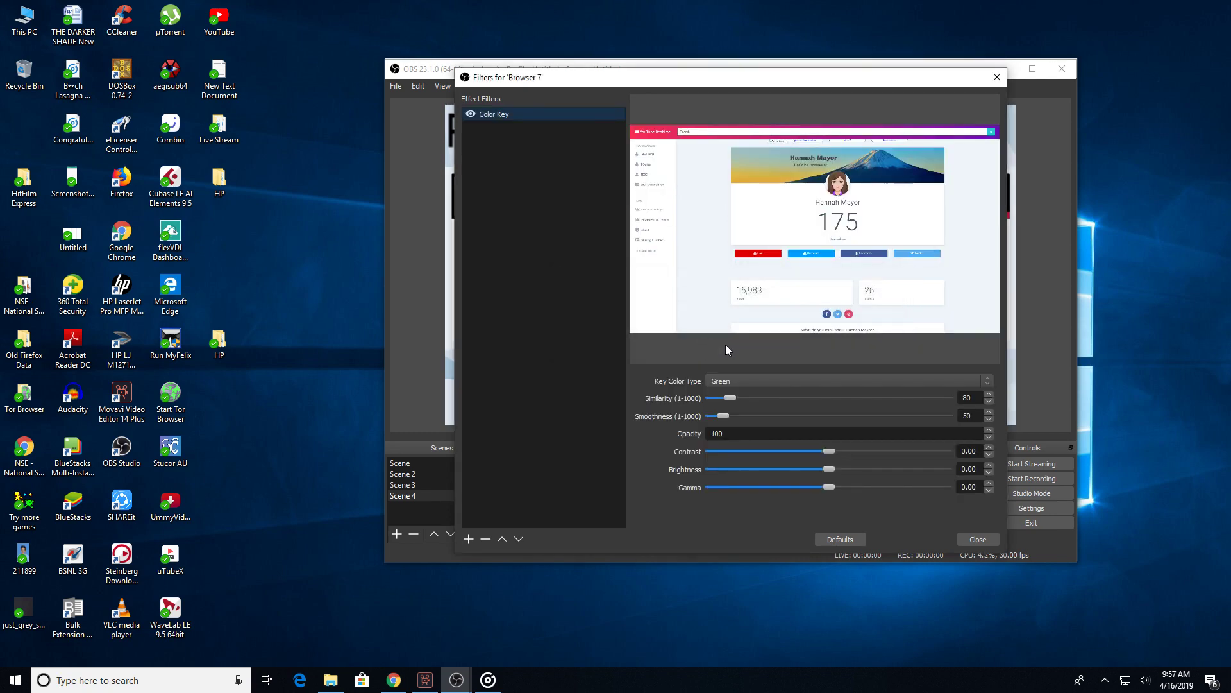
Step: Set the Color Key to a custom white key colour and close the filters
left_click(752, 380)
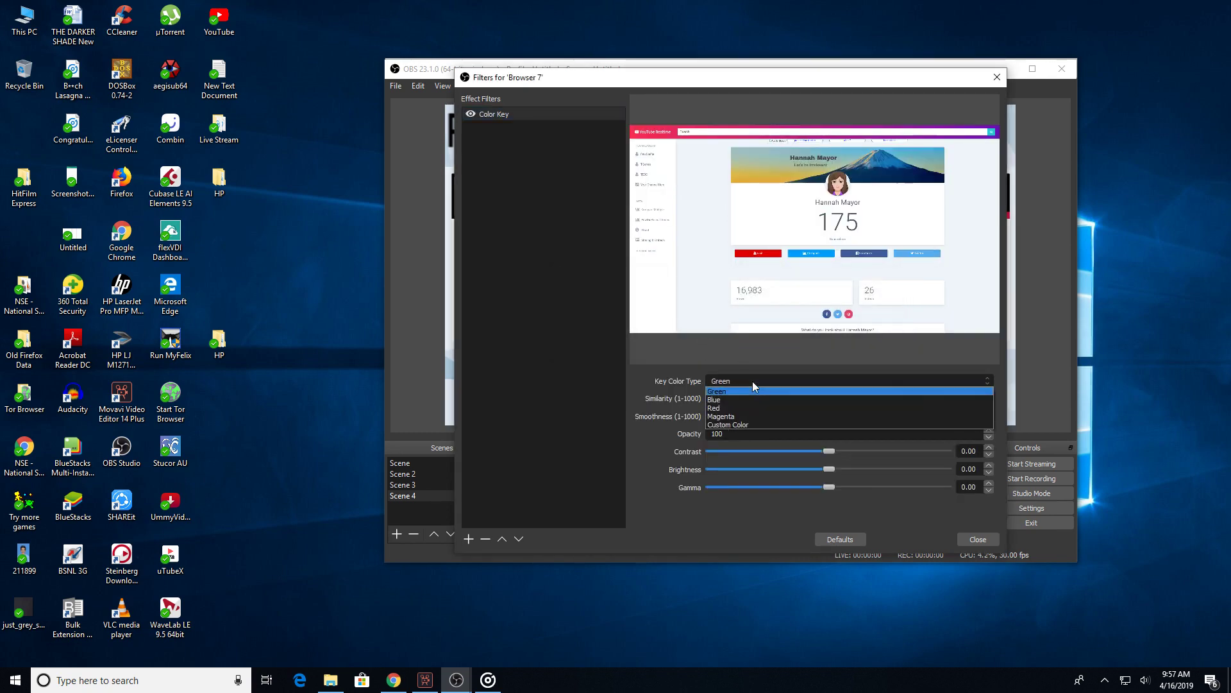
left_click(747, 420)
left_click(922, 398)
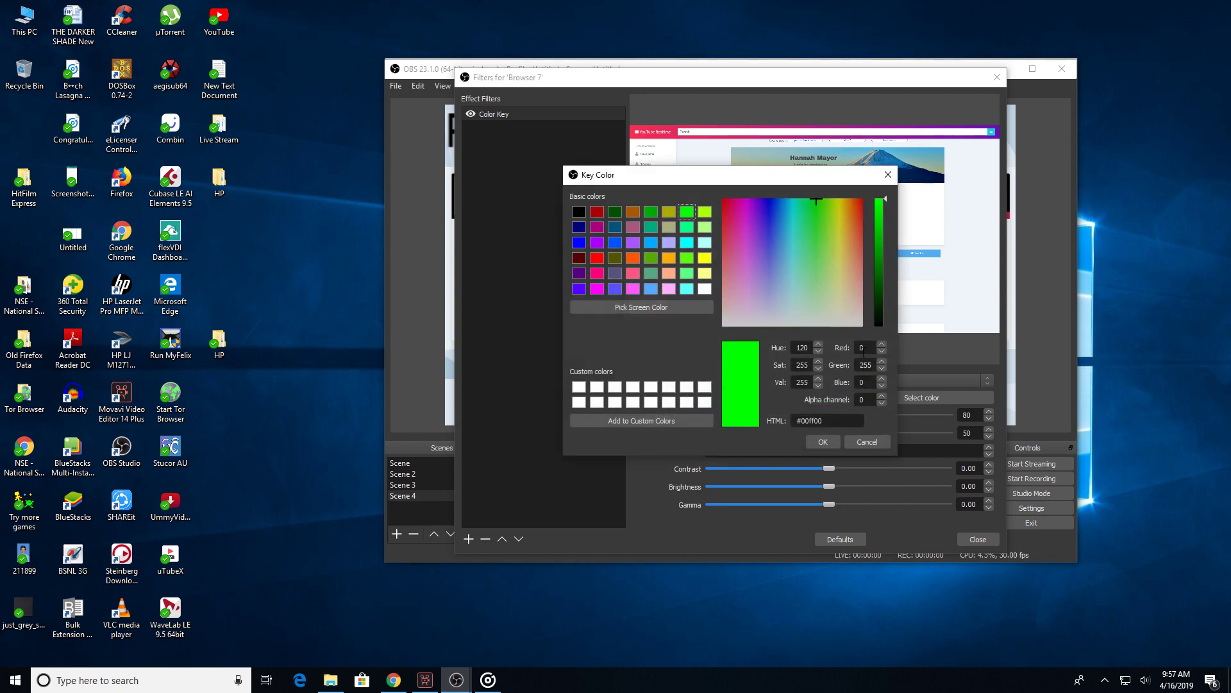
left_click(578, 387)
left_click(823, 442)
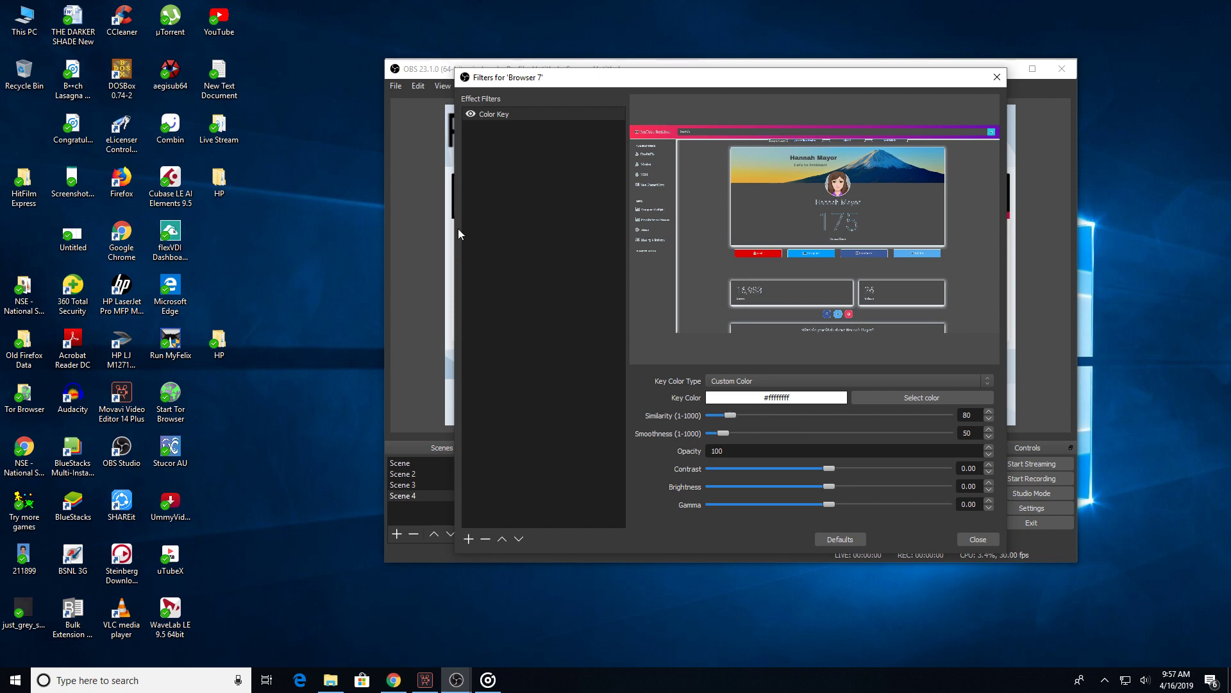
left_click(979, 540)
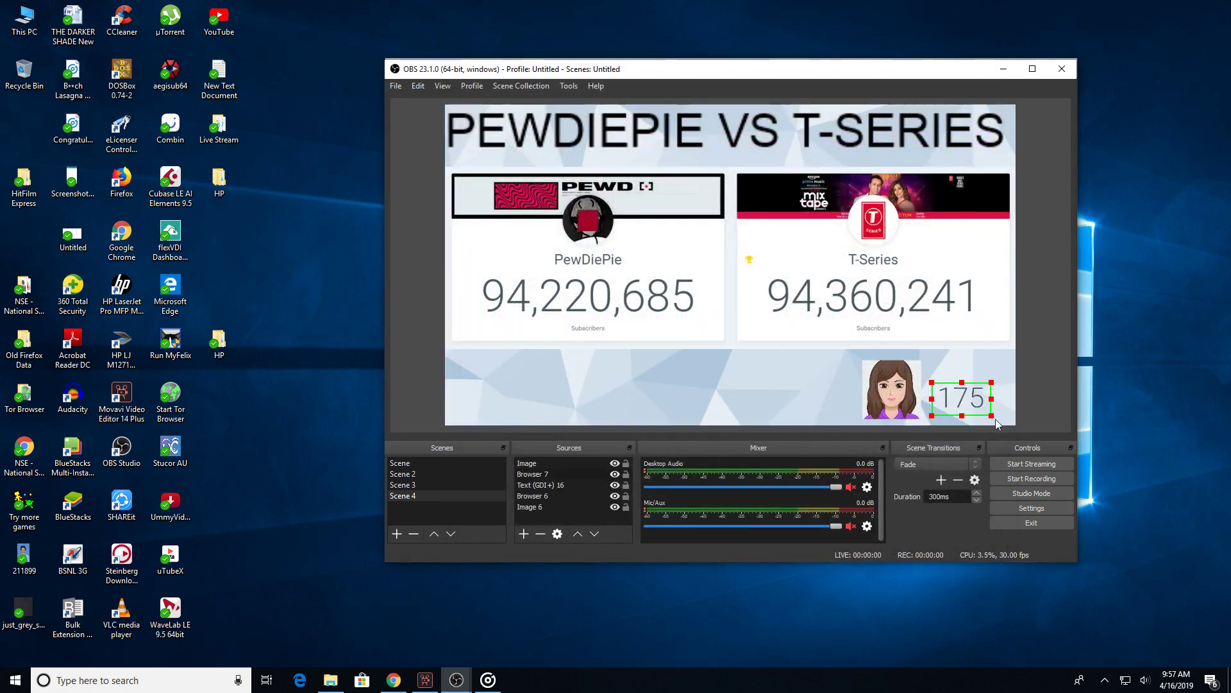
Step: Add a Color Correction filter to the 175 counter with its gamma lowered
left_click(1042, 349)
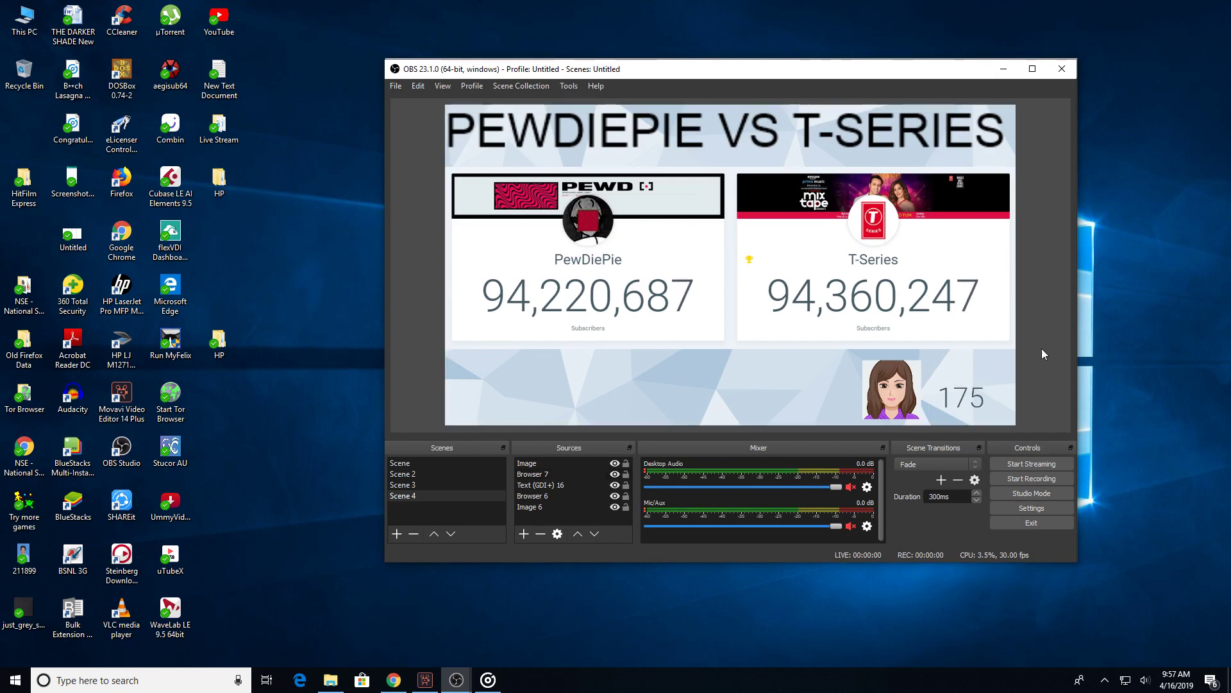
right_click(965, 399)
left_click(986, 373)
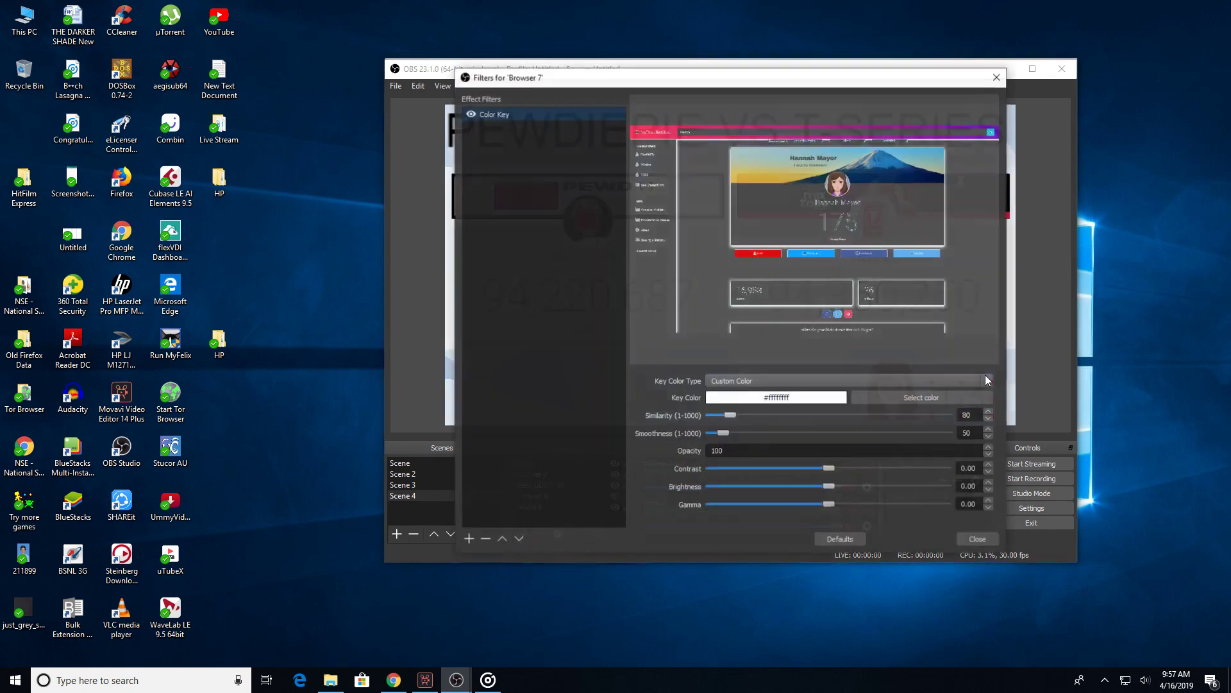
right_click(498, 151)
mouse_move(525, 160)
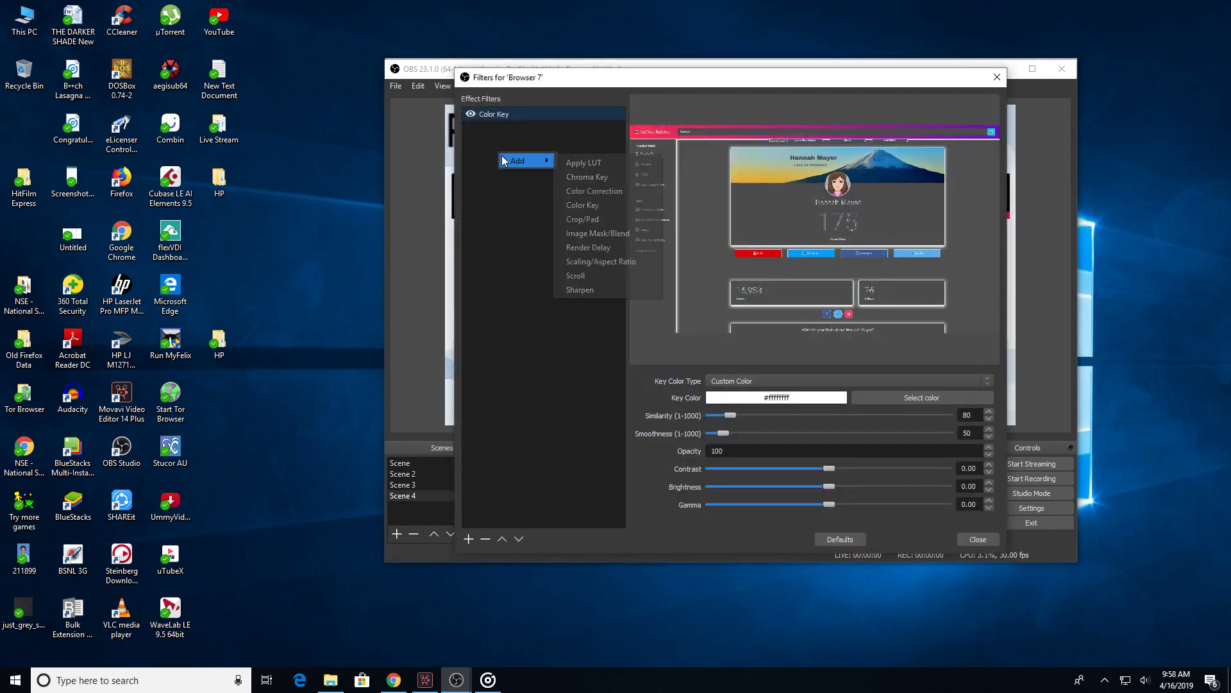
left_click(586, 189)
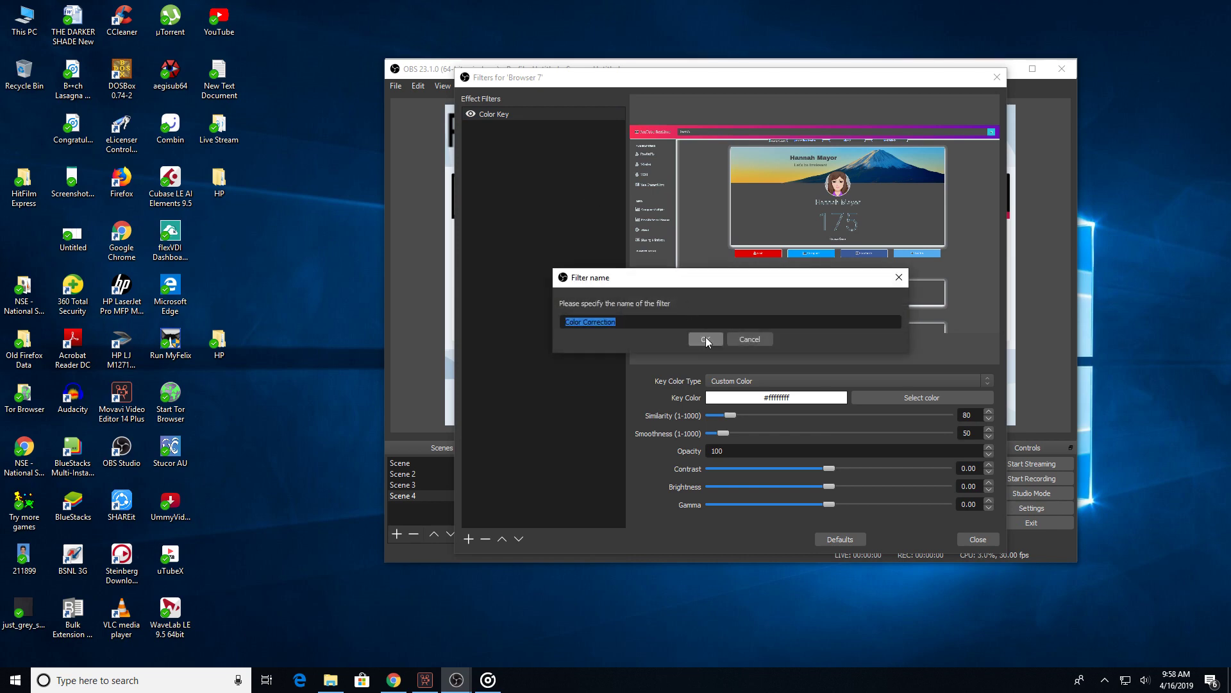
left_click(705, 337)
mouse_move(813, 381)
left_mouse_down()
mouse_move(727, 395)
mouse_move(755, 386)
left_mouse_up()
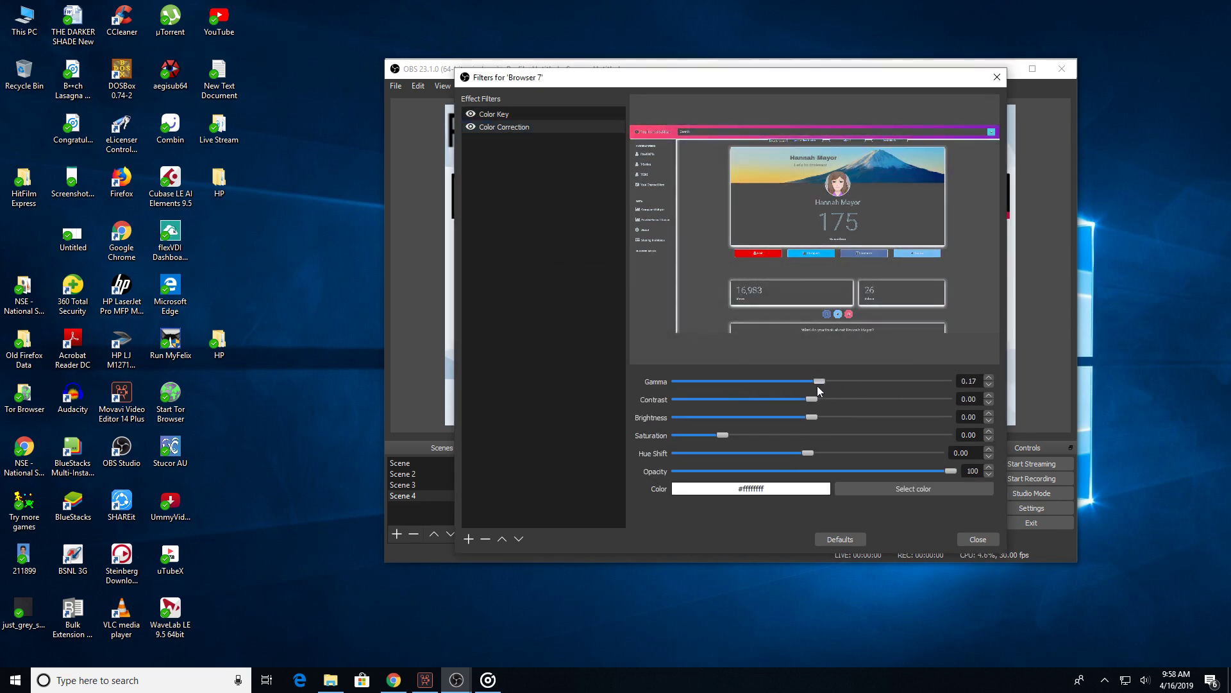
left_click(978, 539)
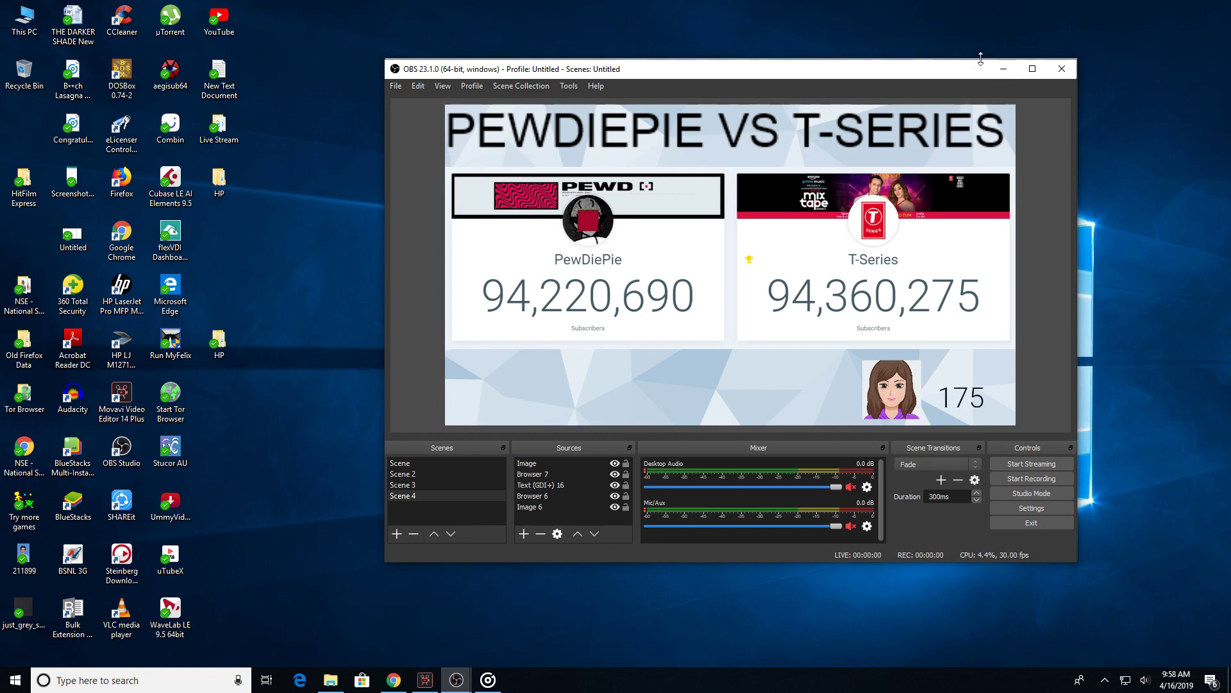
Step: Create the Image 7 source from the preview's Add > Image menu and start browsing for its file
right_click(711, 374)
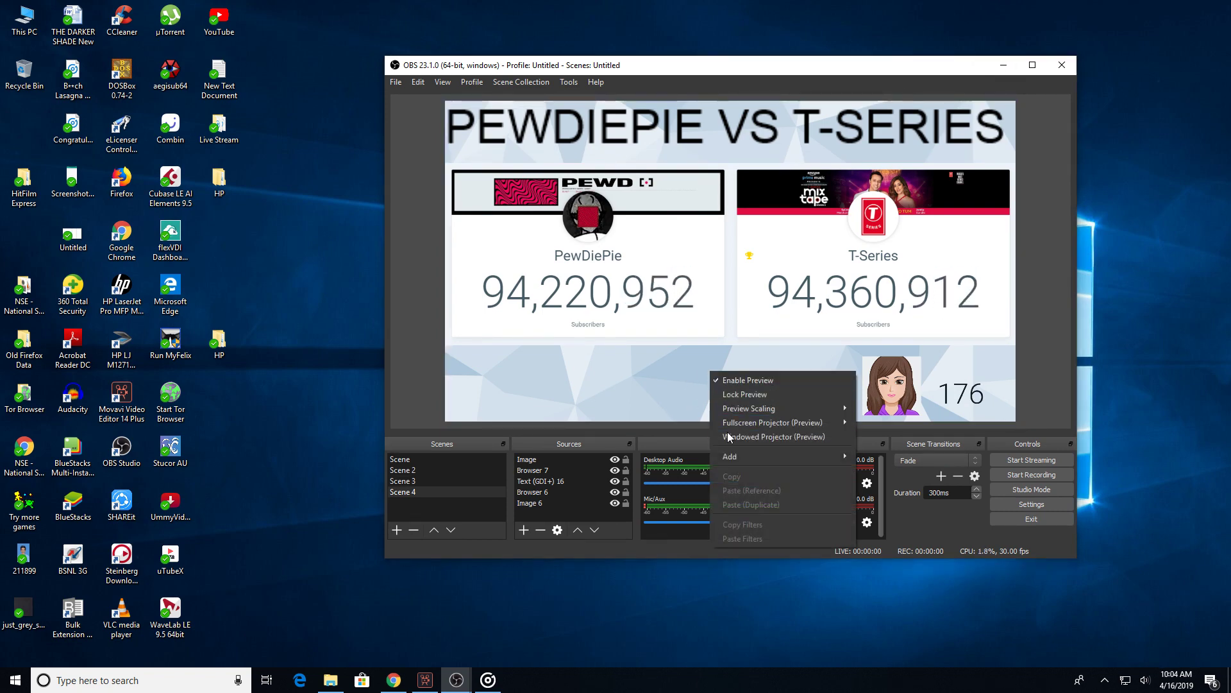
left_click(759, 455)
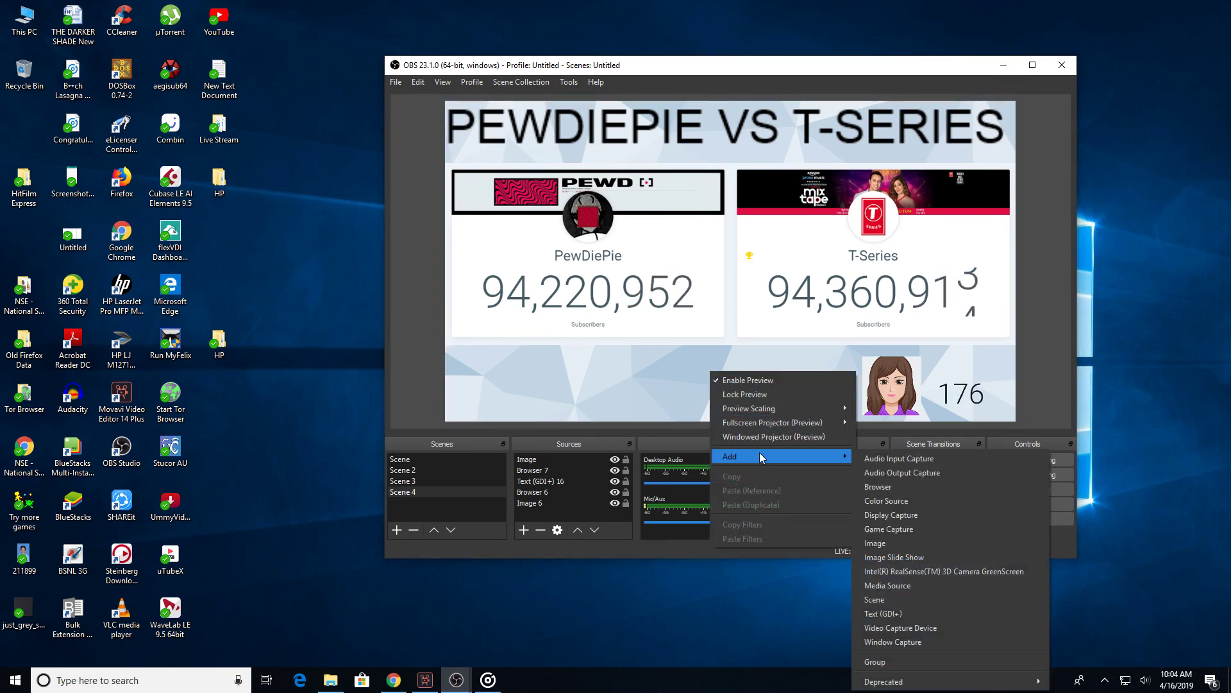
left_click(878, 543)
left_click(775, 403)
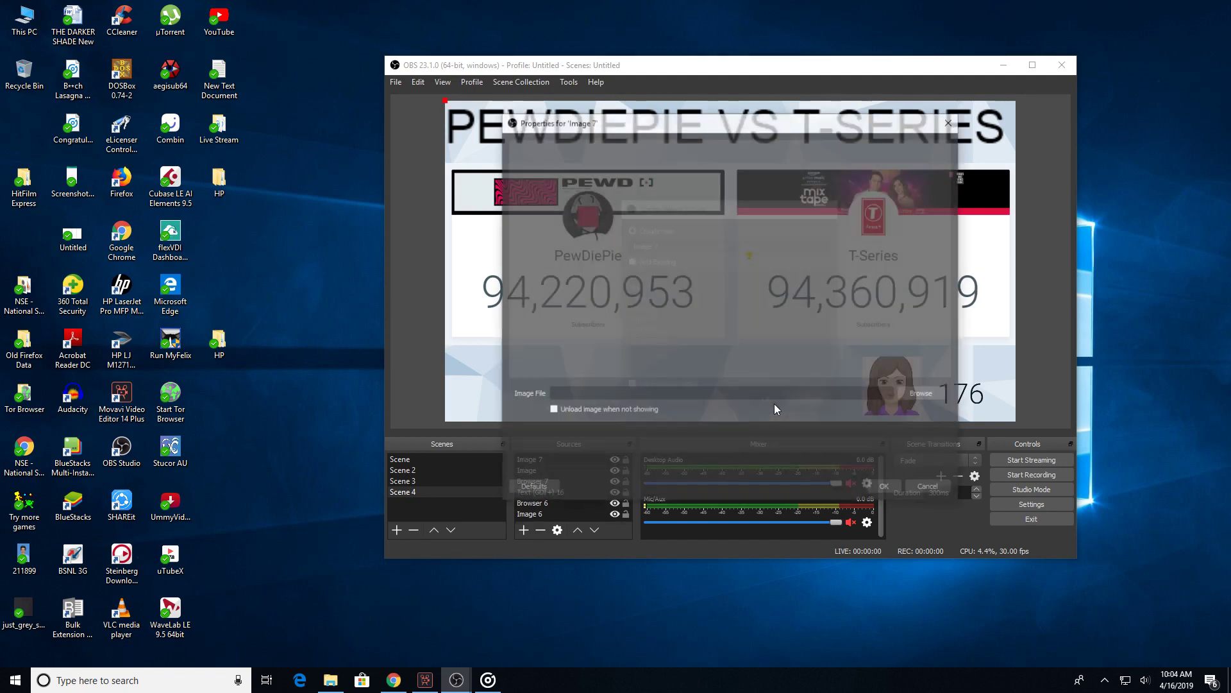
left_click(925, 395)
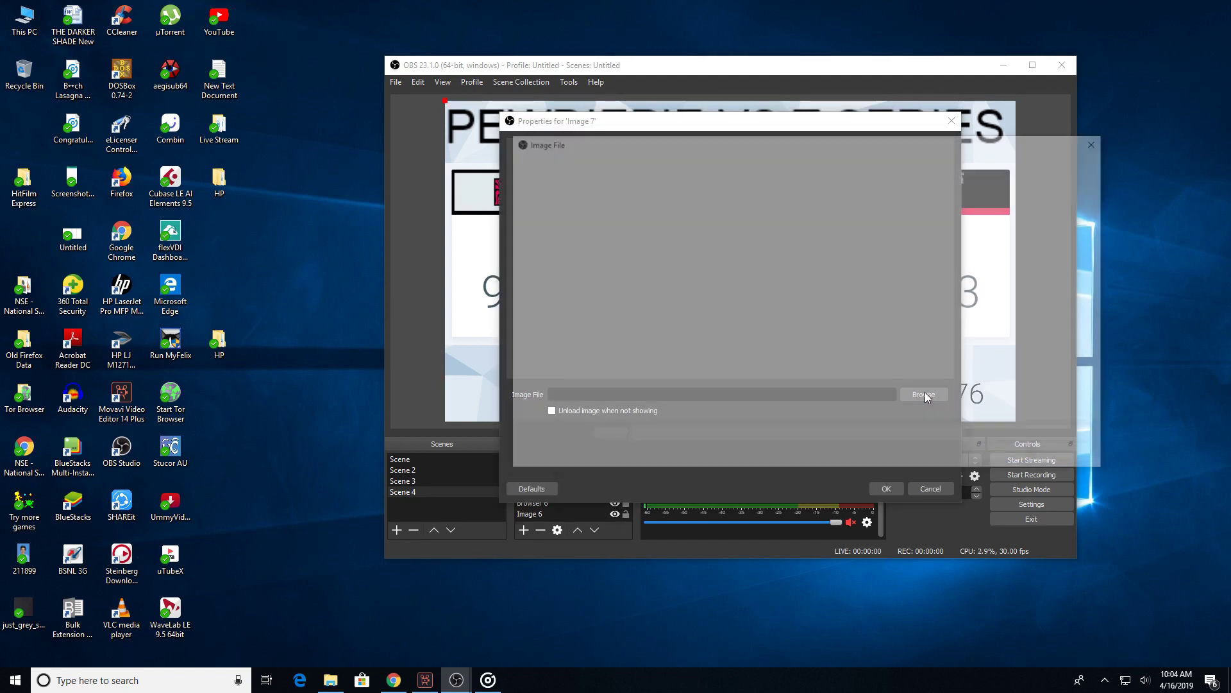